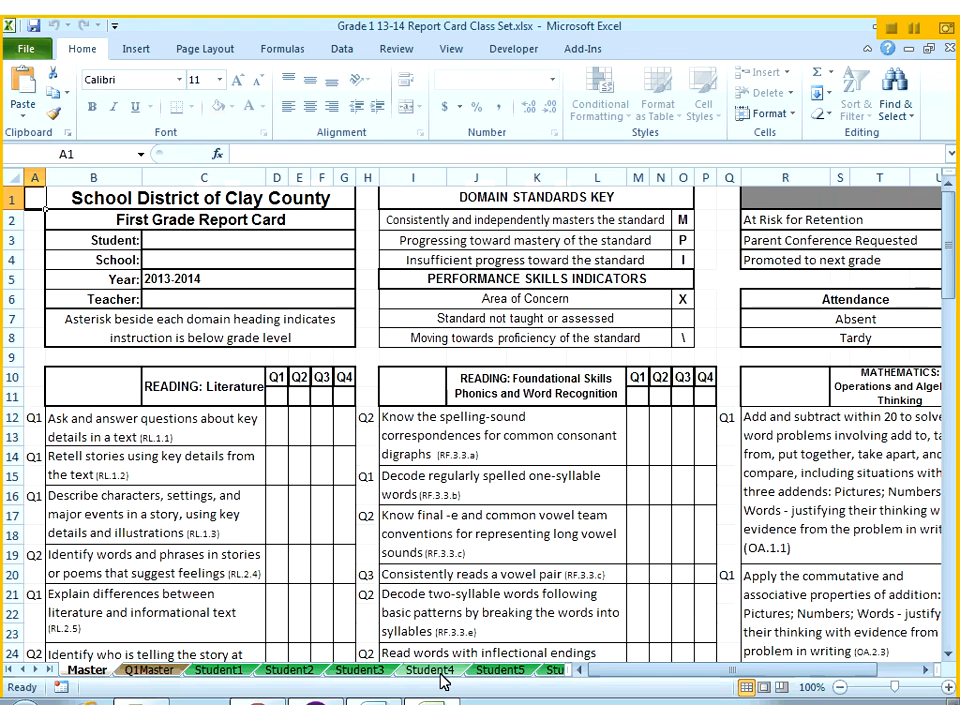
left_click(367, 671)
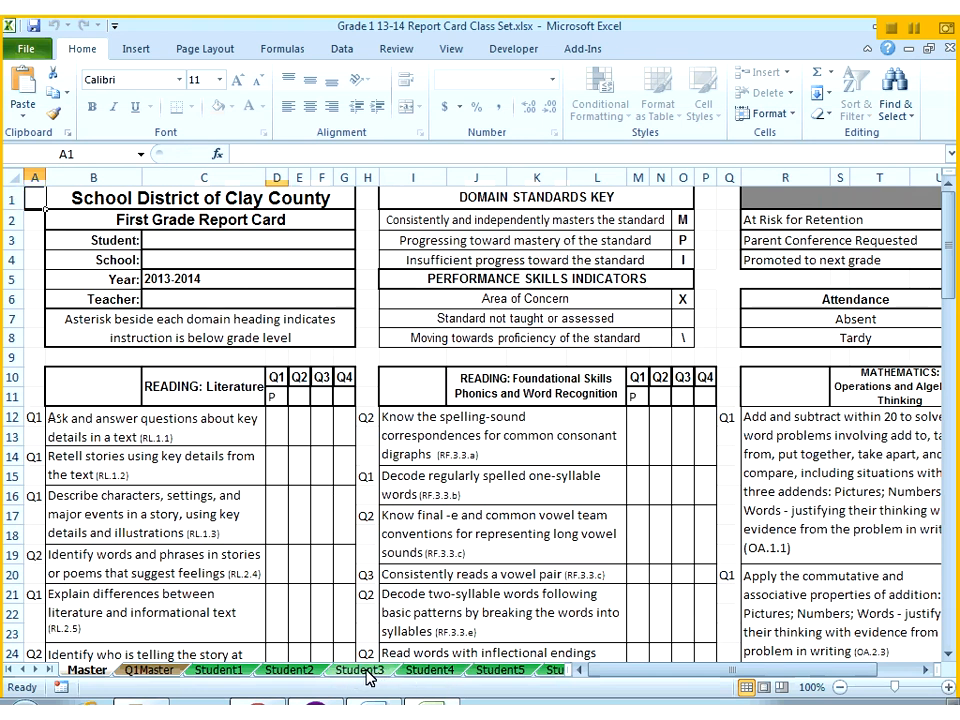
right_click(367, 676)
mouse_move(420, 589)
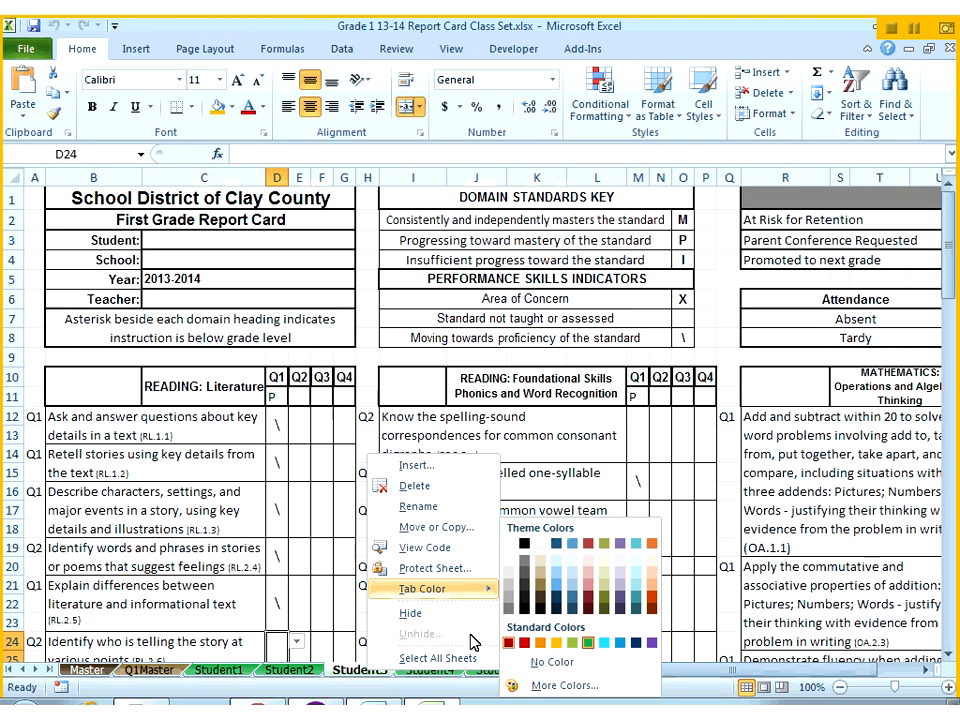
left_click(343, 676)
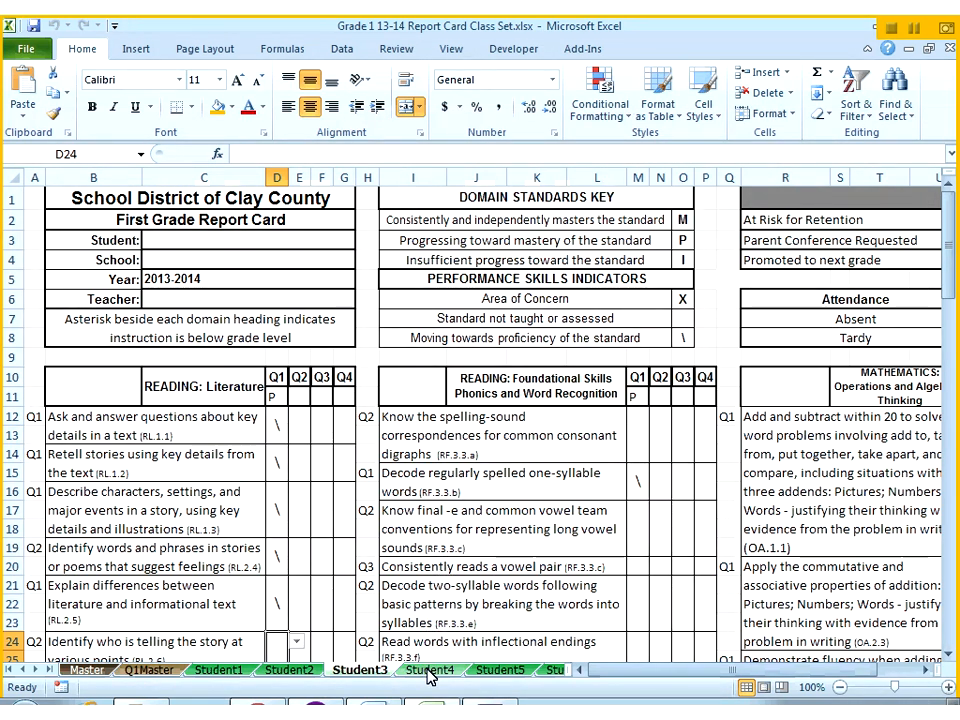
left_click(222, 671)
left_click(300, 673)
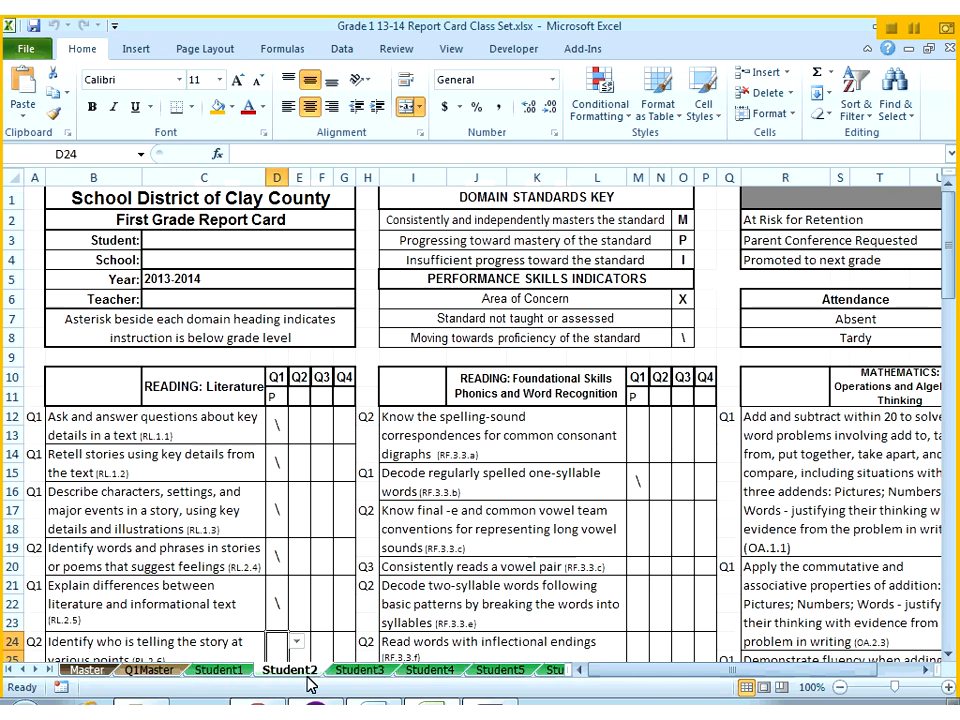
- Group the Student1 through Student4 sheets, starting from Student1 and leaving Student5 out of the selection
left_click(220, 671)
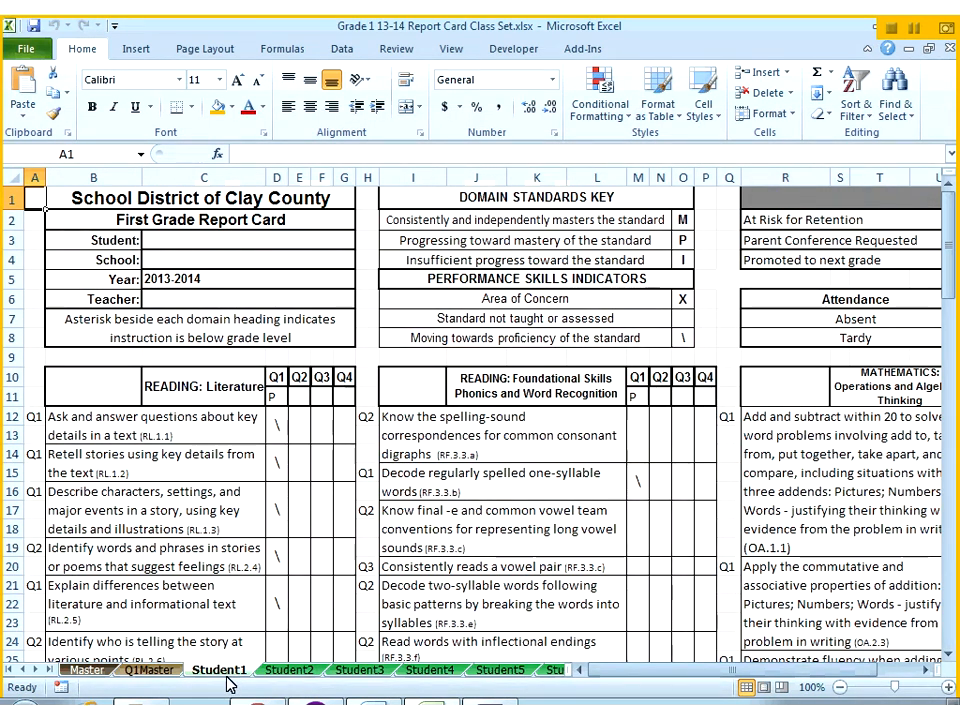
left_click(278, 680, "ctrl")
left_click(360, 680, "ctrl")
left_click(415, 680, "ctrl")
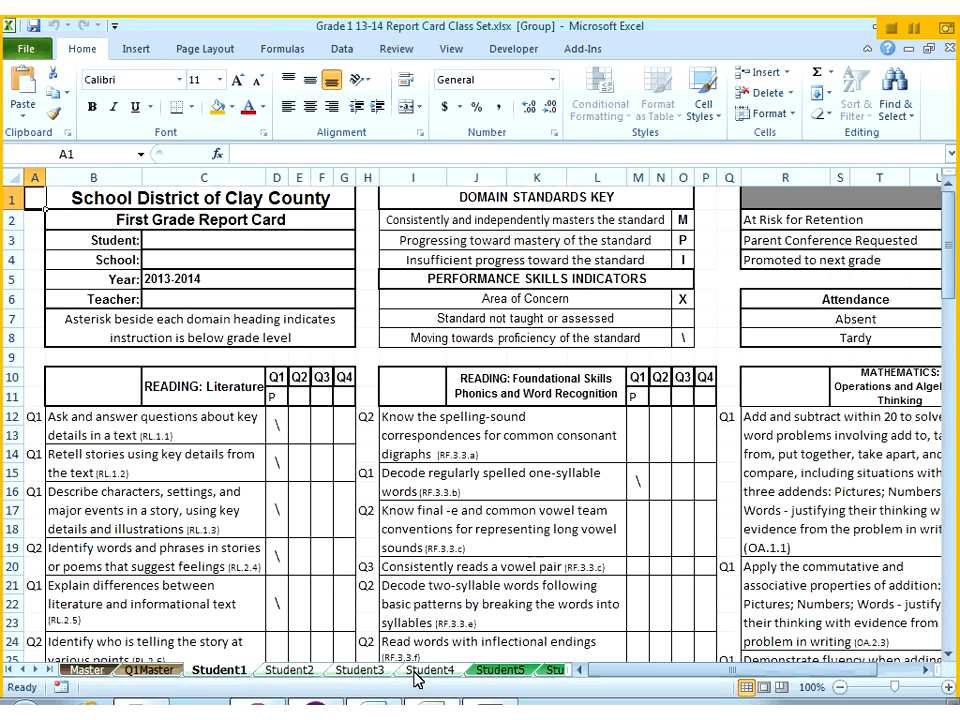
left_click(499, 672, "ctrl")
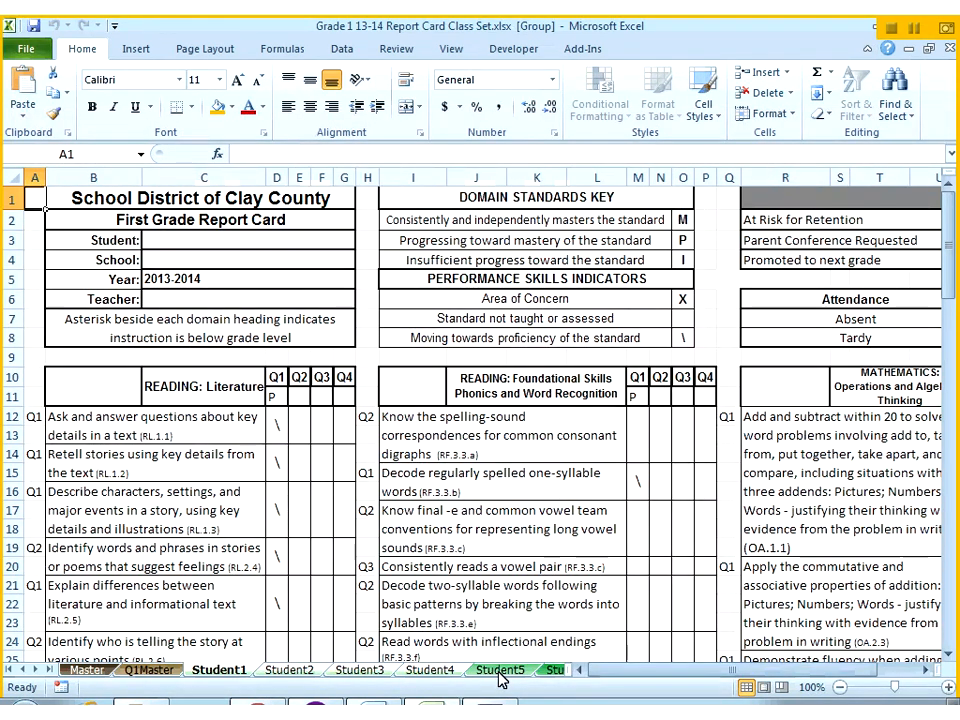
- Add the Student6, Student7, Student8 and Student9 sheets to the group
left_click(553, 670, "shift")
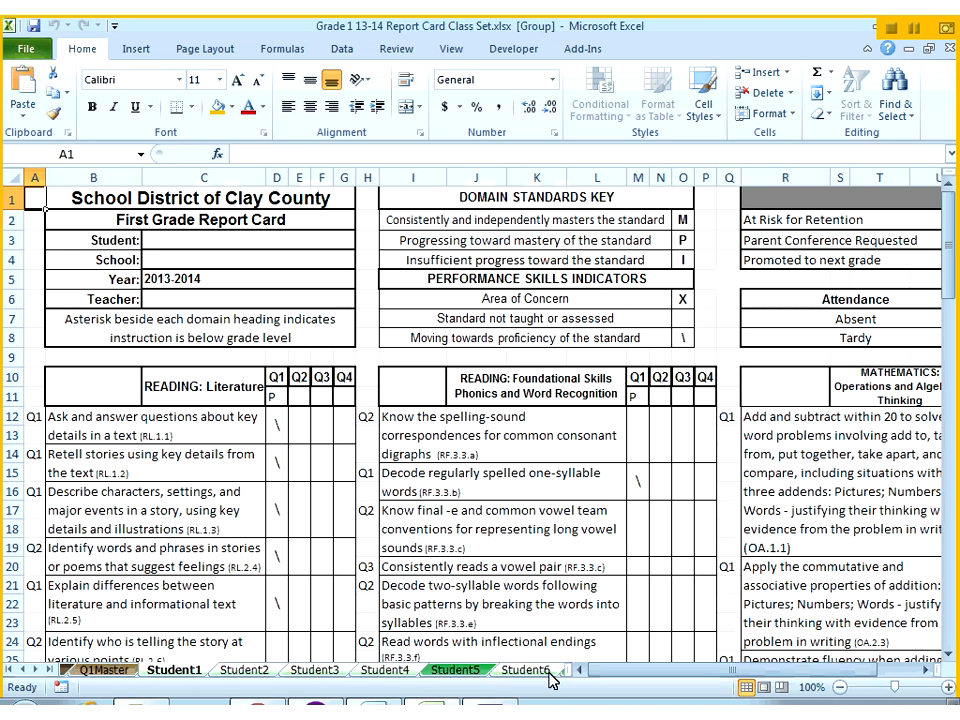
left_click(564, 673, "ctrl")
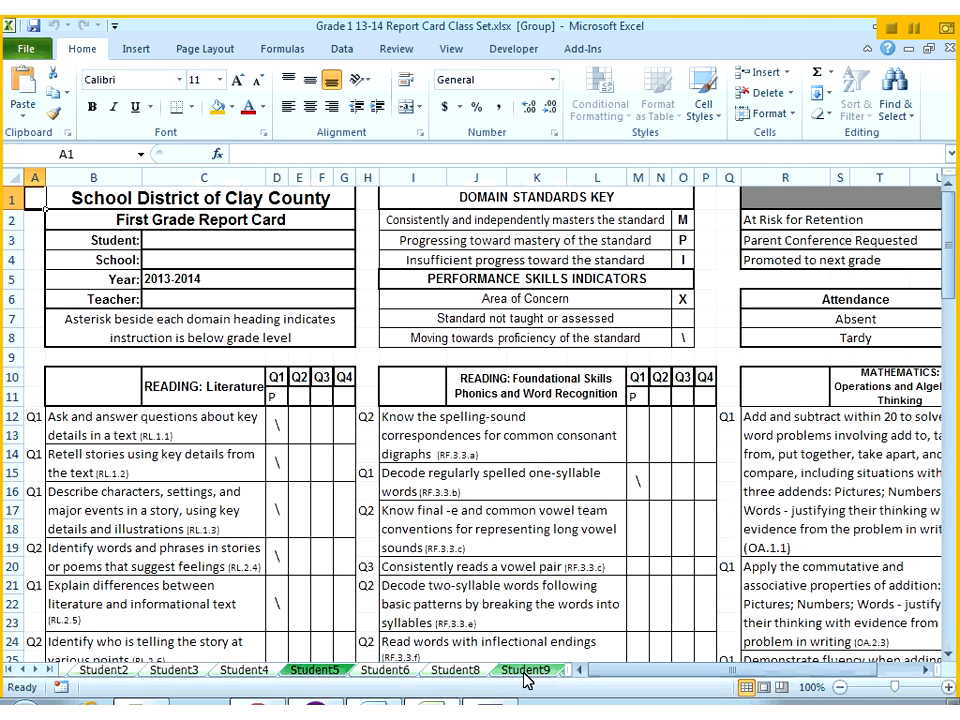
left_click(525, 673, "ctrl")
left_click(560, 673, "ctrl")
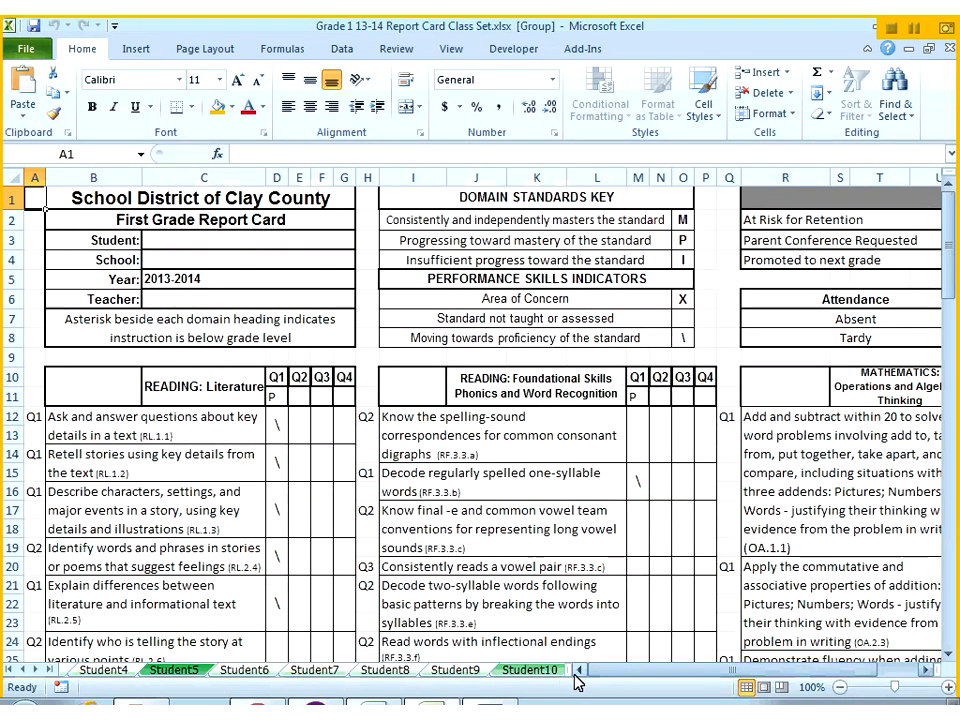
- Widen the sheet tab area and add the Student11 through Student20 sheets to the group, leaving Student10 out
left_click_drag(567, 673, 777, 676)
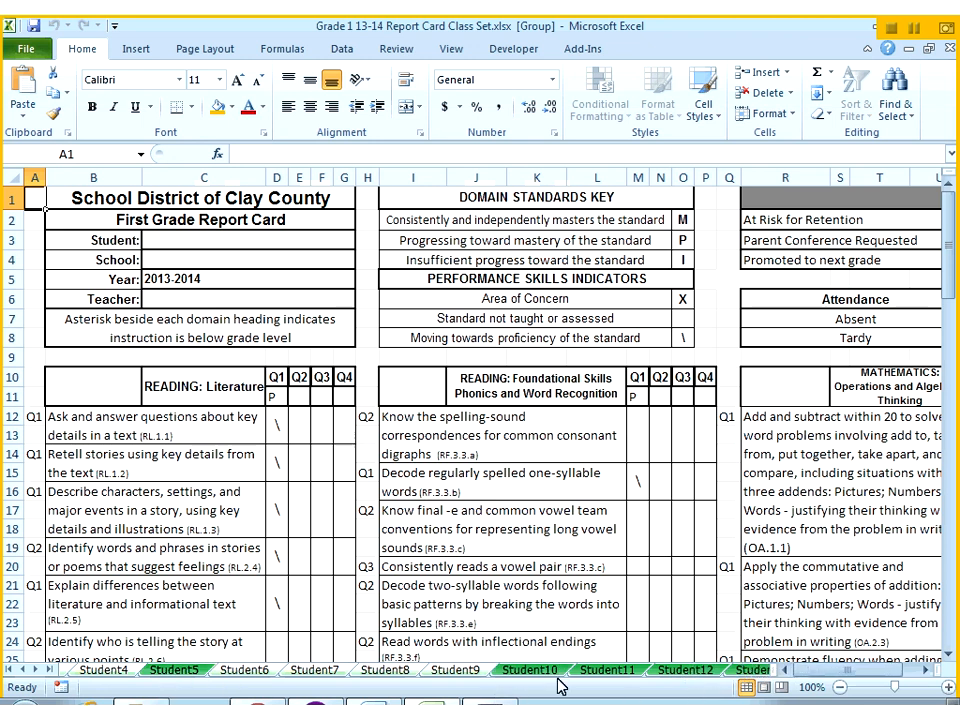
left_click(612, 673, "ctrl")
left_click(684, 672, "ctrl")
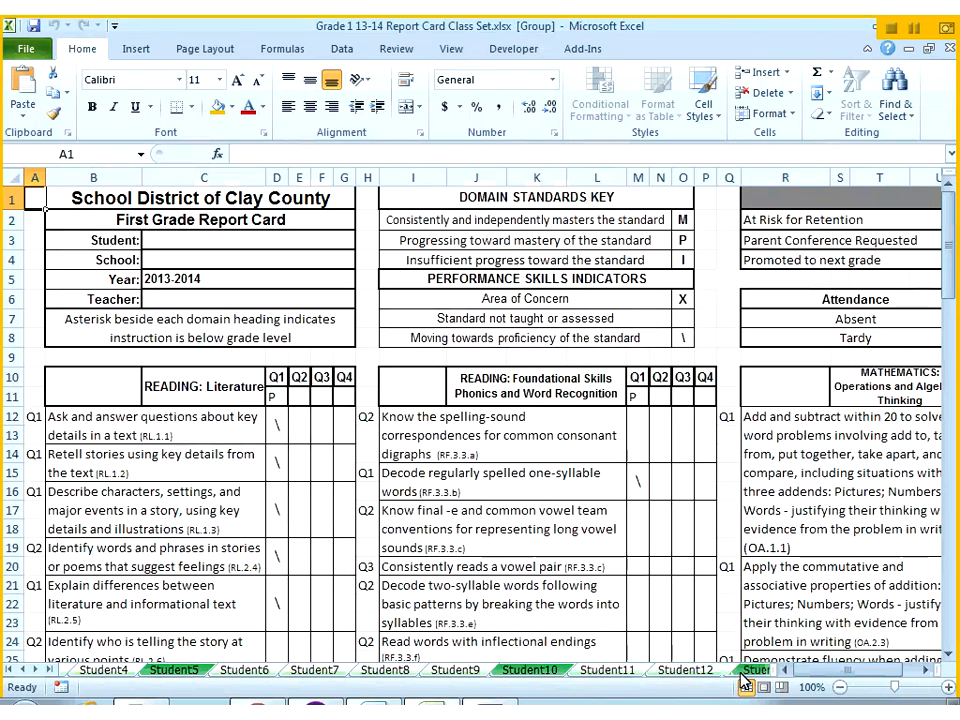
left_click(743, 672, "ctrl")
left_click(762, 673, "ctrl")
left_click(762, 673, "ctrl")
left_click(762, 673, "ctrl")
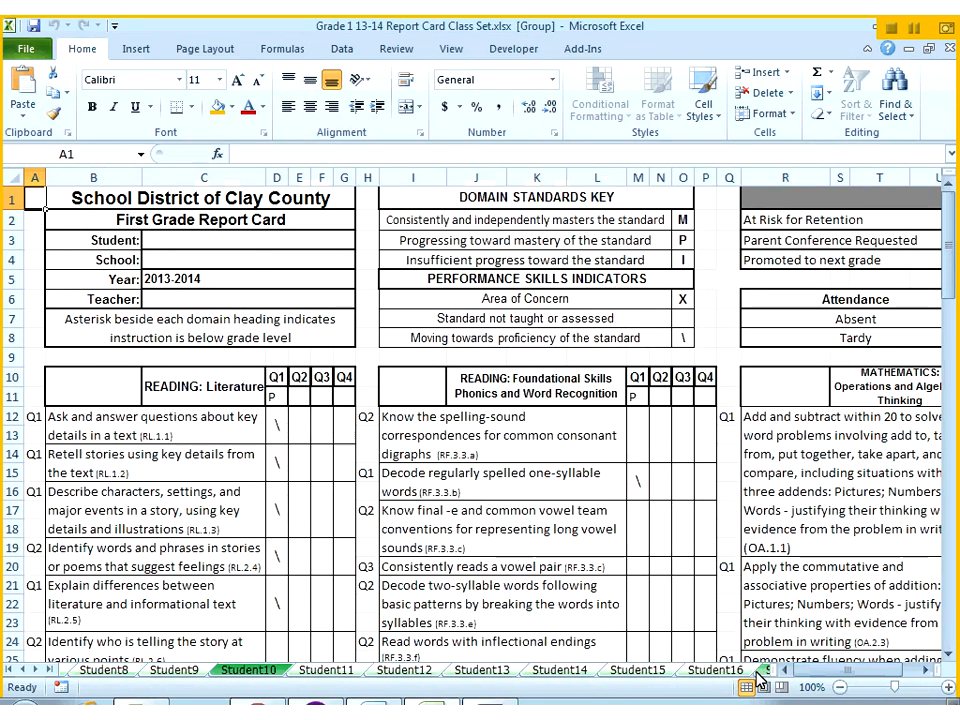
left_click(758, 673, "ctrl")
left_click(758, 673, "ctrl")
left_click(758, 673, "ctrl")
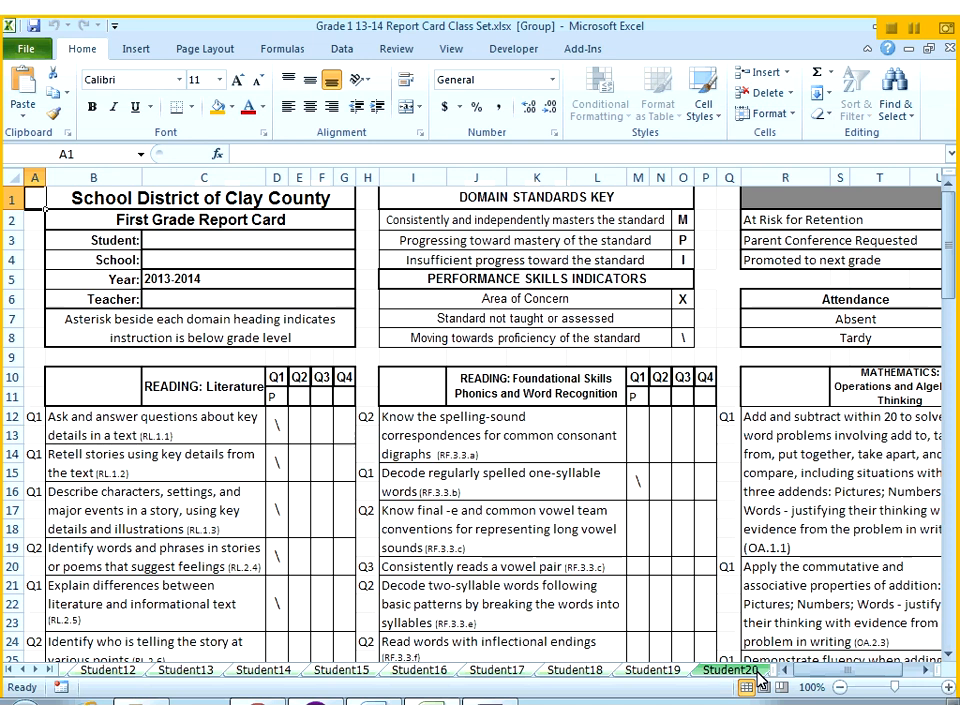
left_click(758, 673, "ctrl")
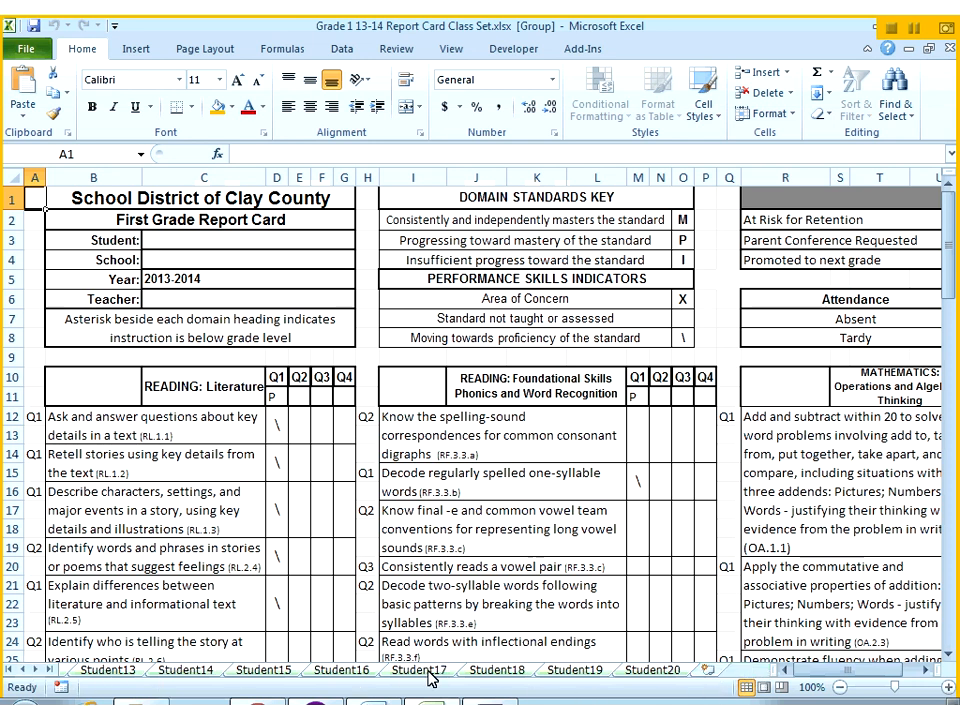
- Enter P as the Q2 grade for READING: Literature in cell E11 of the grouped sheets
left_click(22, 677)
left_click(22, 677)
left_click(22, 677)
left_click(22, 677)
left_click(22, 677)
left_click(22, 677)
left_click(22, 677)
left_click(22, 677)
left_click(22, 677)
left_click(22, 677)
left_click(22, 677)
left_click(22, 677)
left_click(22, 677)
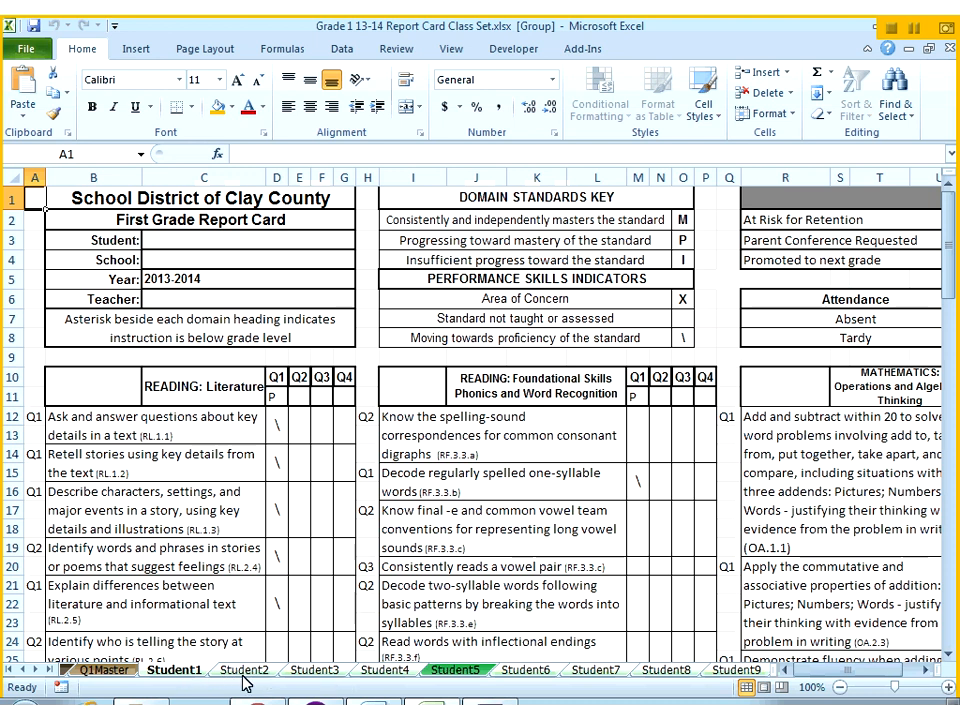
left_click(298, 398)
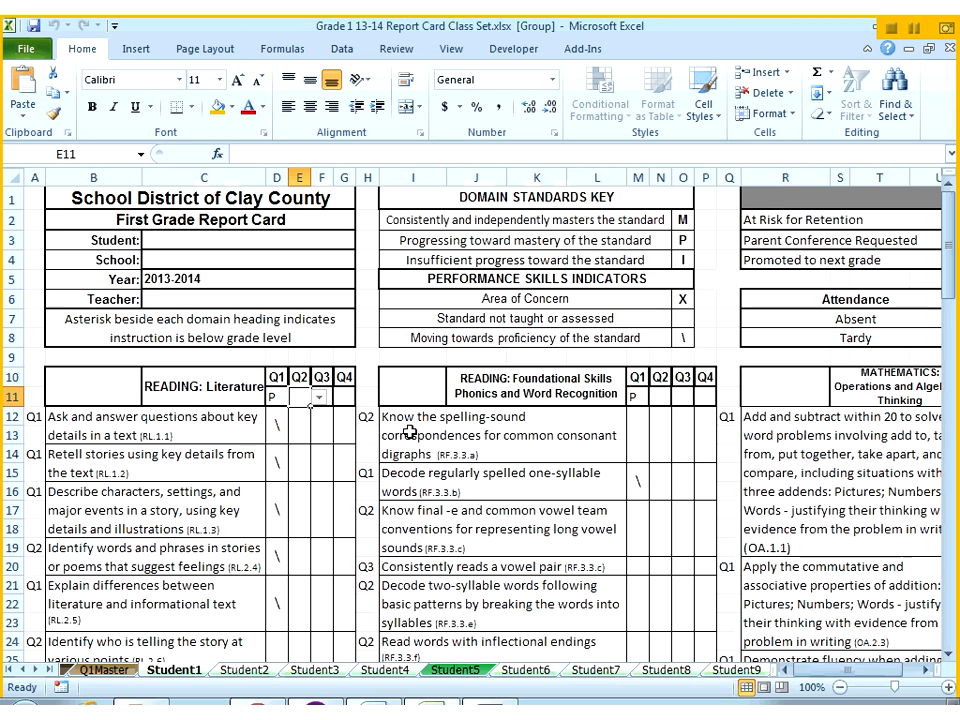
type("P")
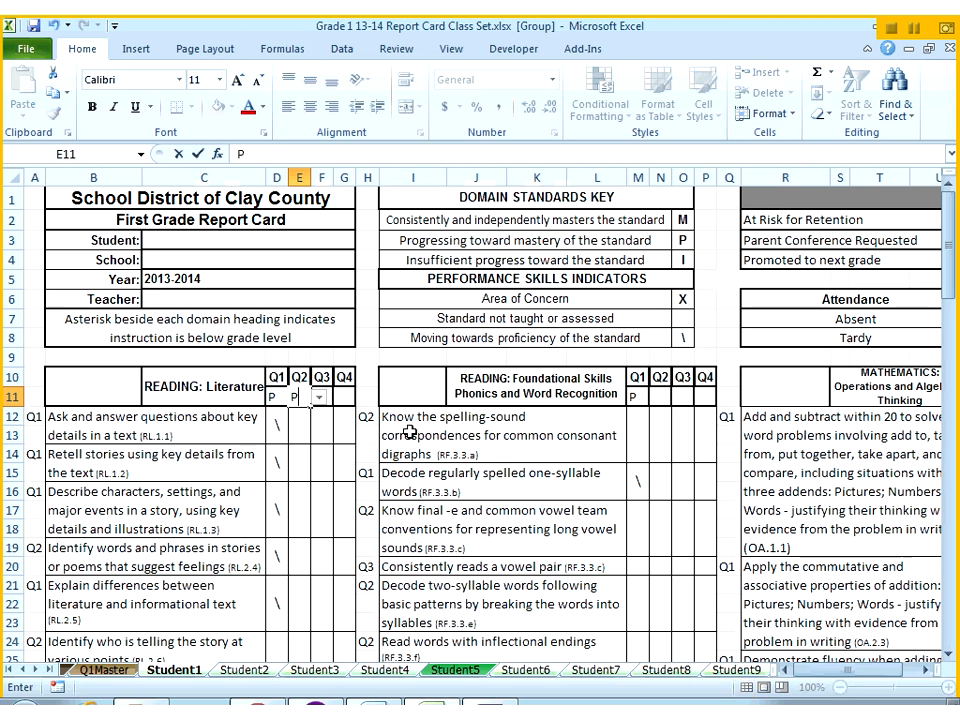
key("Return")
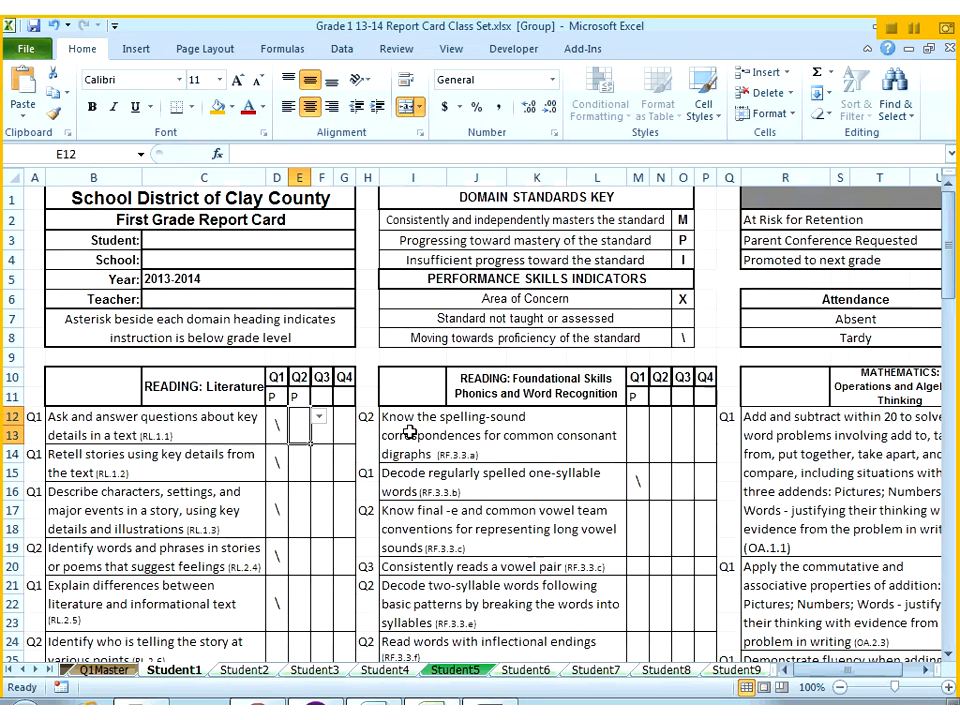
- Mark the Q2 column of all READING: Literature standards, E12 through E29, with \
type("\\")
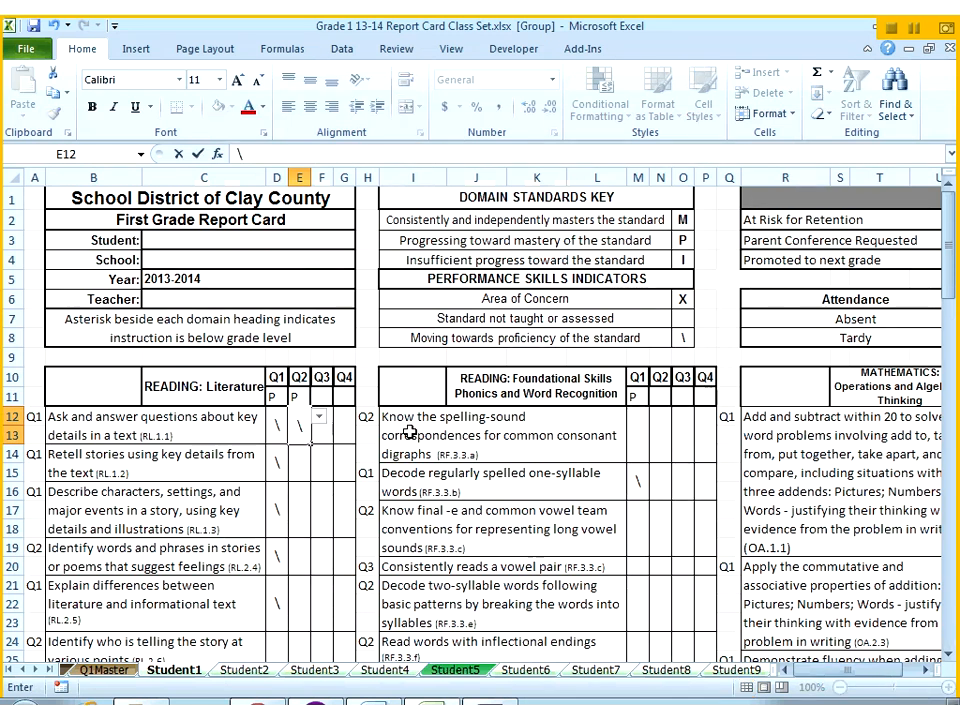
key("Return")
type("\\")
key("Return")
type("\\")
key("Return")
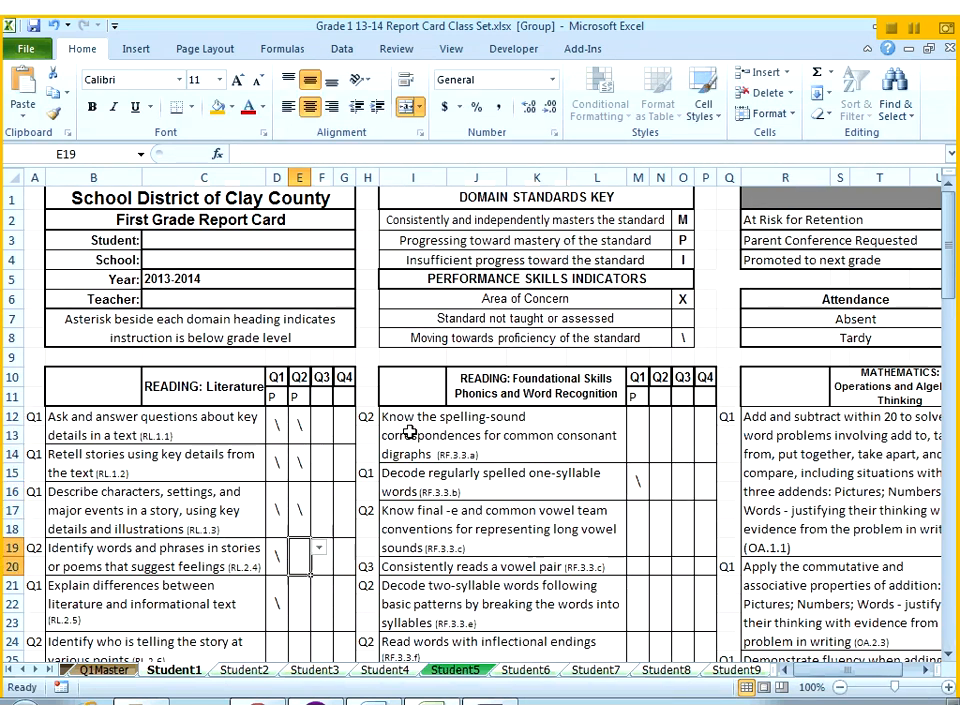
type("\\")
key("Return")
type("\\")
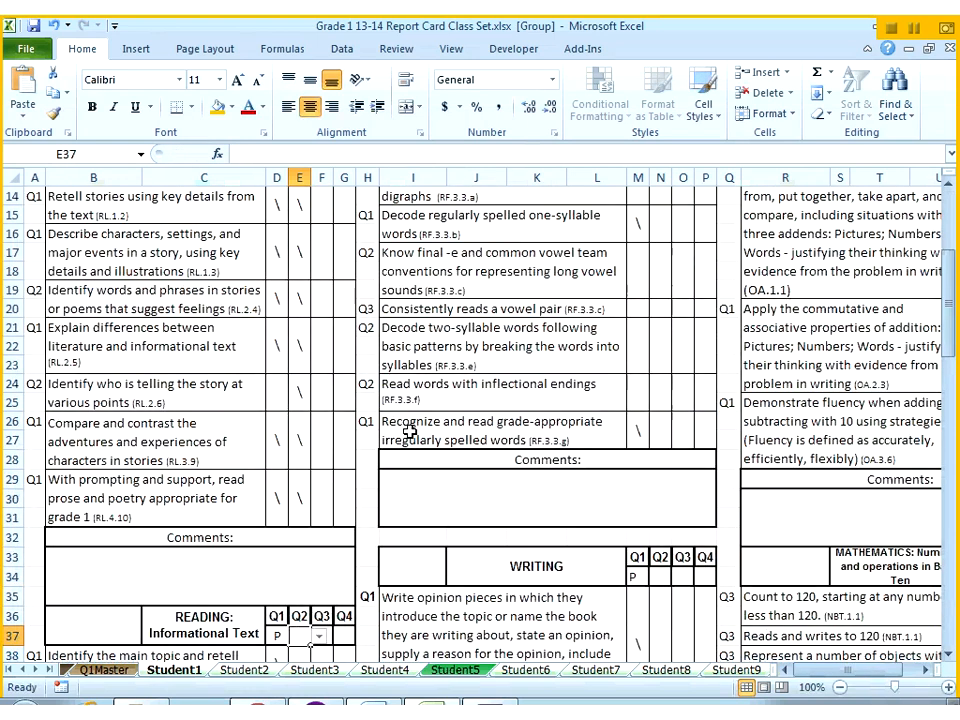
- Enter P as the Q2 grade for READING: Informational Text in E37 and mark the standards in E38 and E40 with \
type("P")
key("Return")
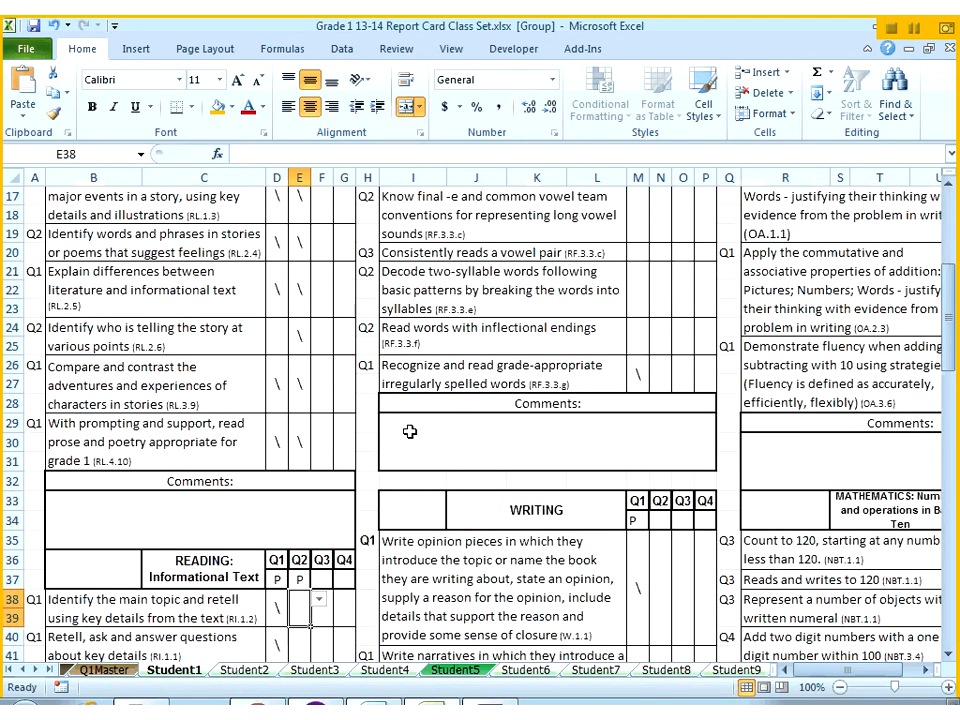
type("\\")
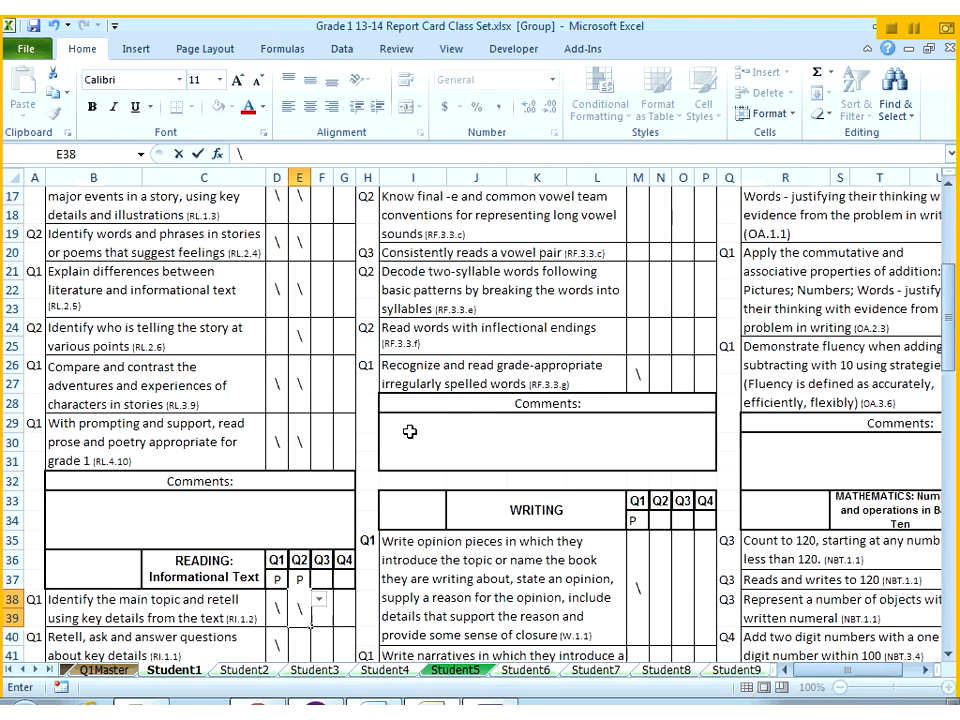
key("Return")
type("\\")
key("Return")
- Leave E42 blank, mark the remaining Informational Text standards in E45 through E58 with \, and enter P in E66
type("\\")
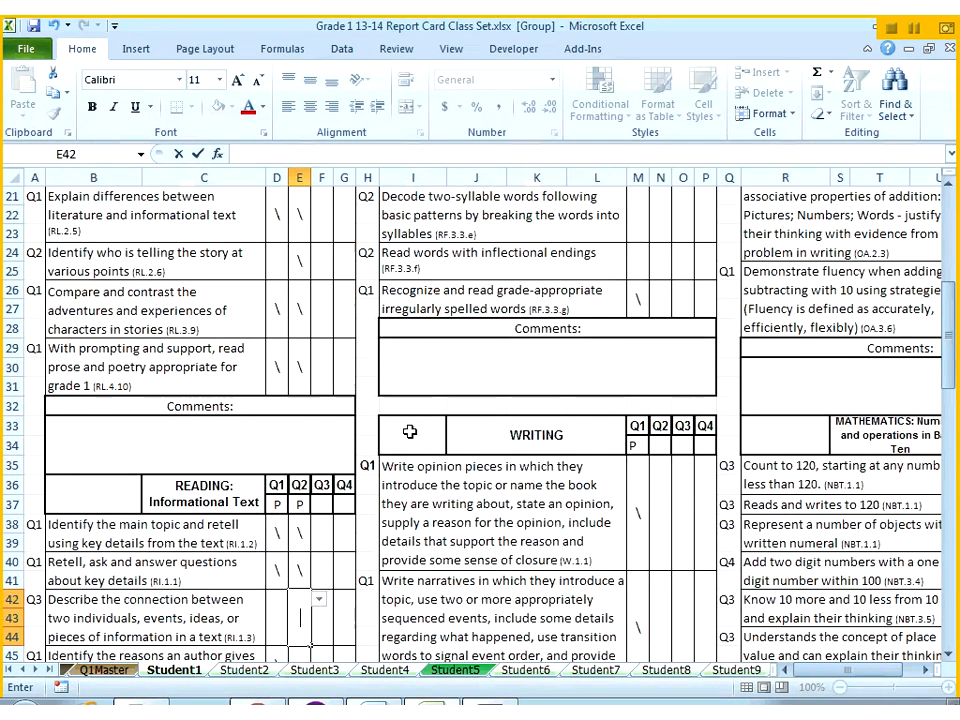
key("Return")
type("\\")
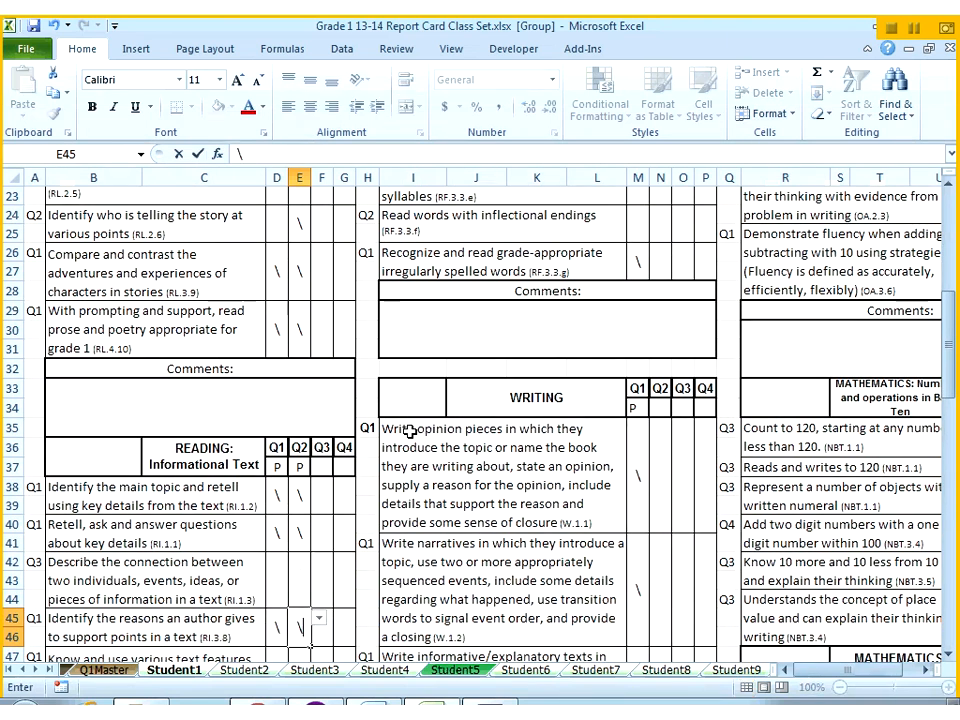
key("Return")
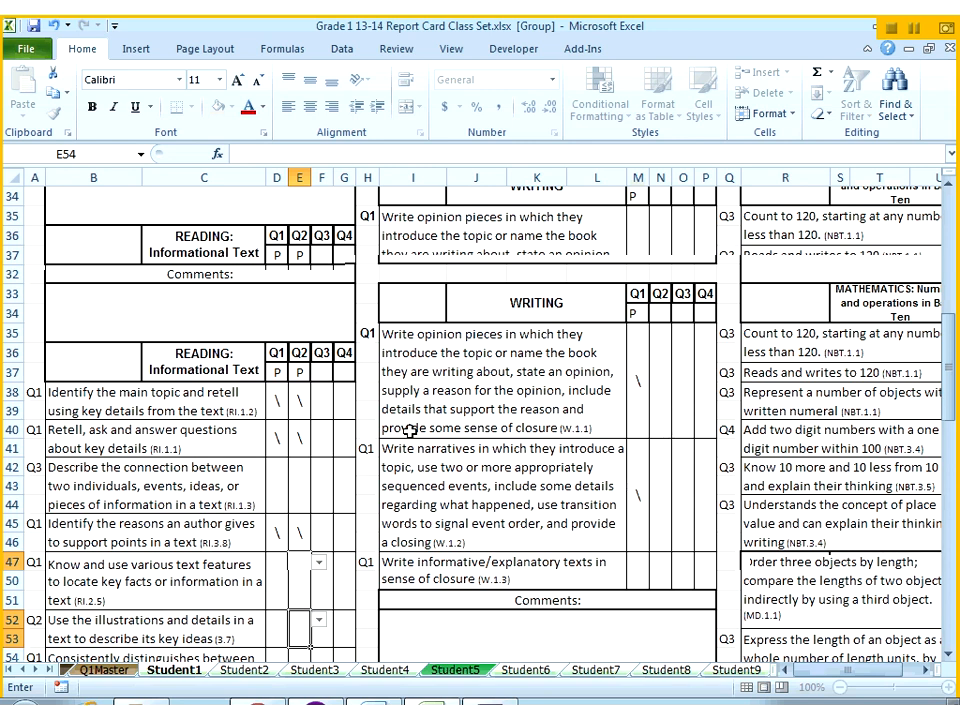
type("\\")
key("Return")
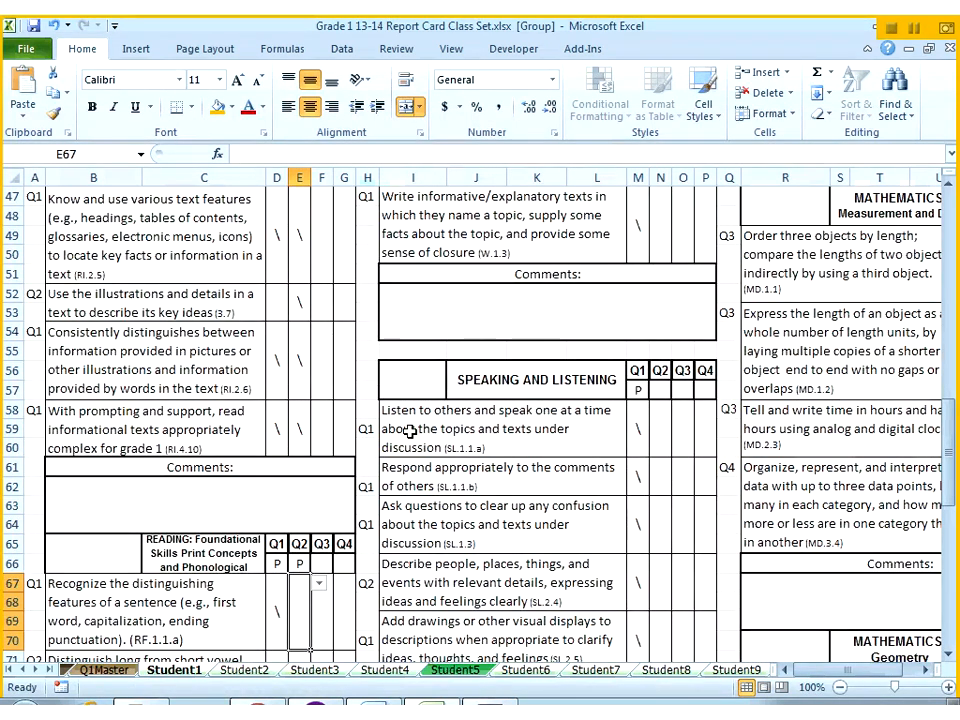
- Mark the Q2 column of the Print Concepts and Phonological standards, E67 through E81, with \
type("\\")
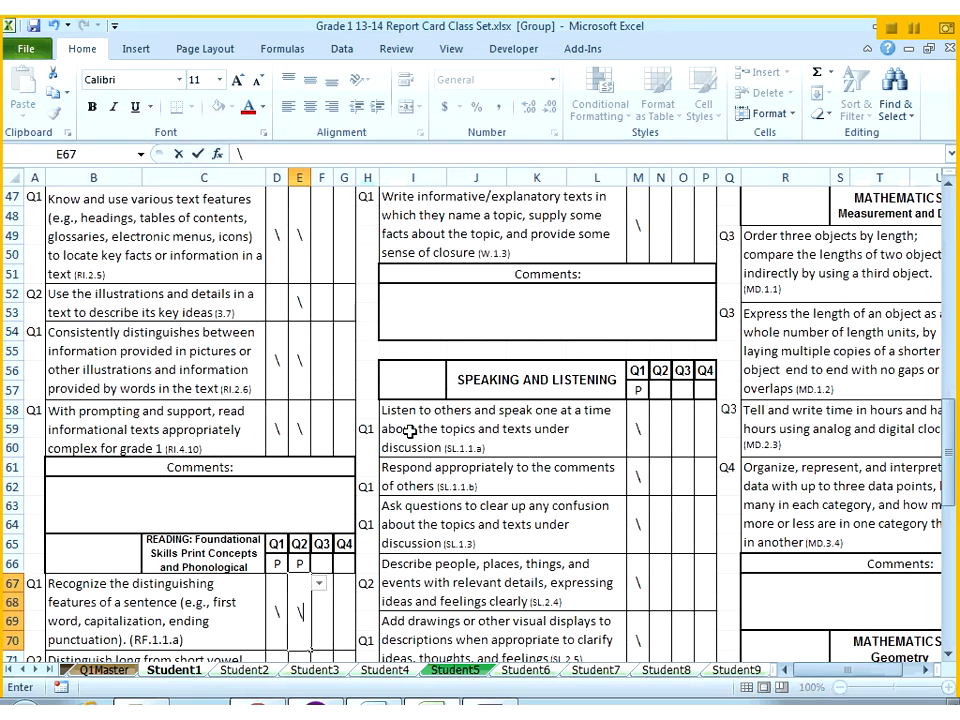
scroll(410, 430, "down", 5)
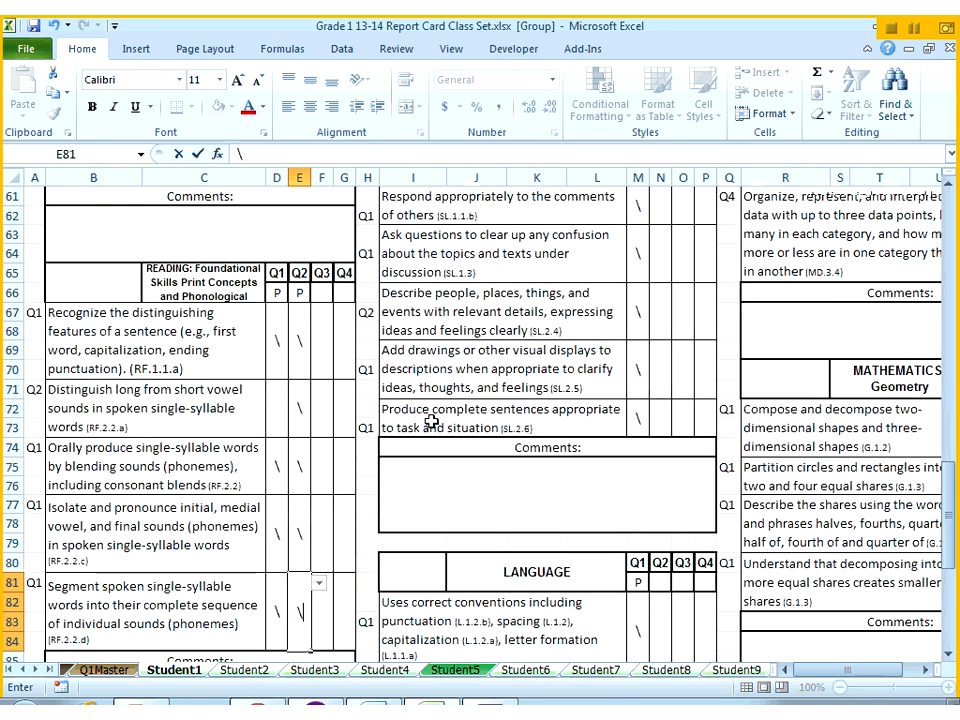
- Enter P as the Q2 grade for Phonics and Word Recognition in N11 and mark its first standard in N12 with \
scroll(430, 420, "up", 1)
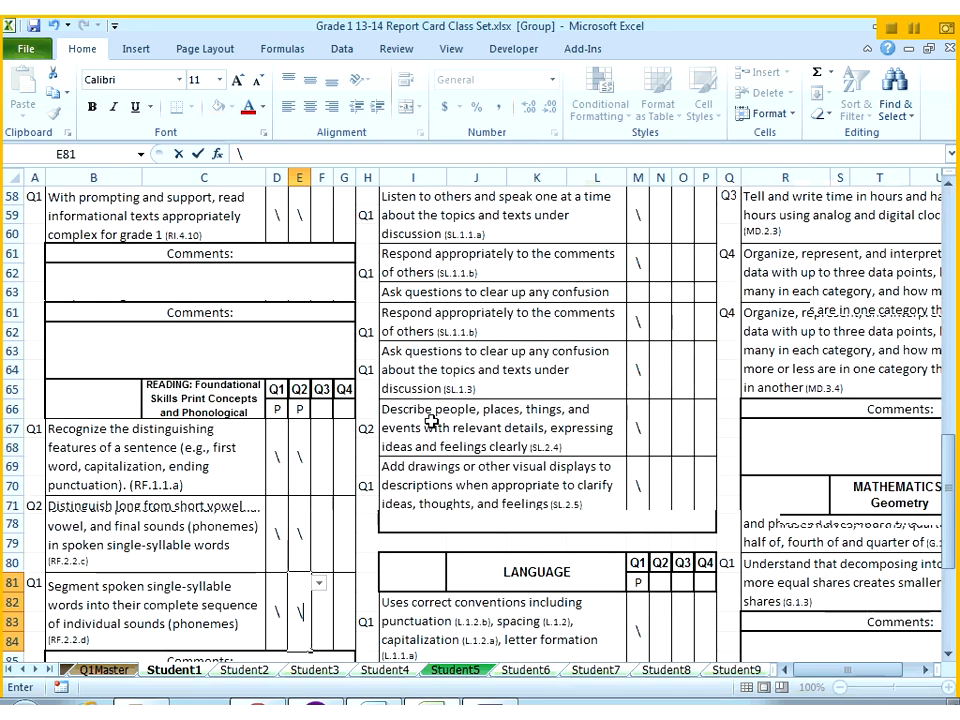
scroll(432, 422, "up", 19)
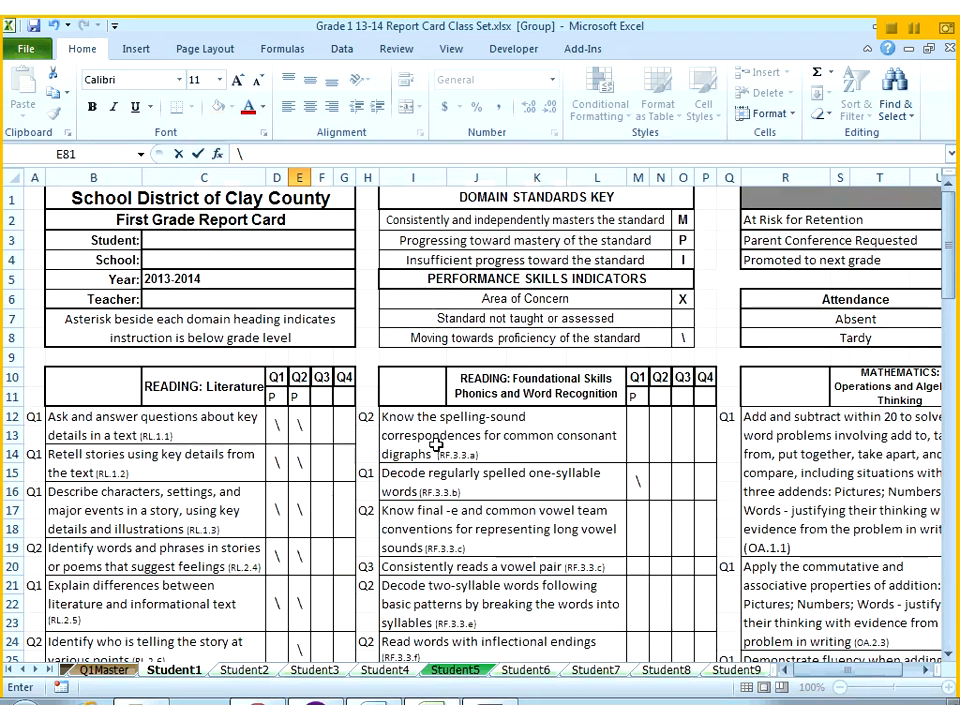
scroll(436, 446, "down", 1)
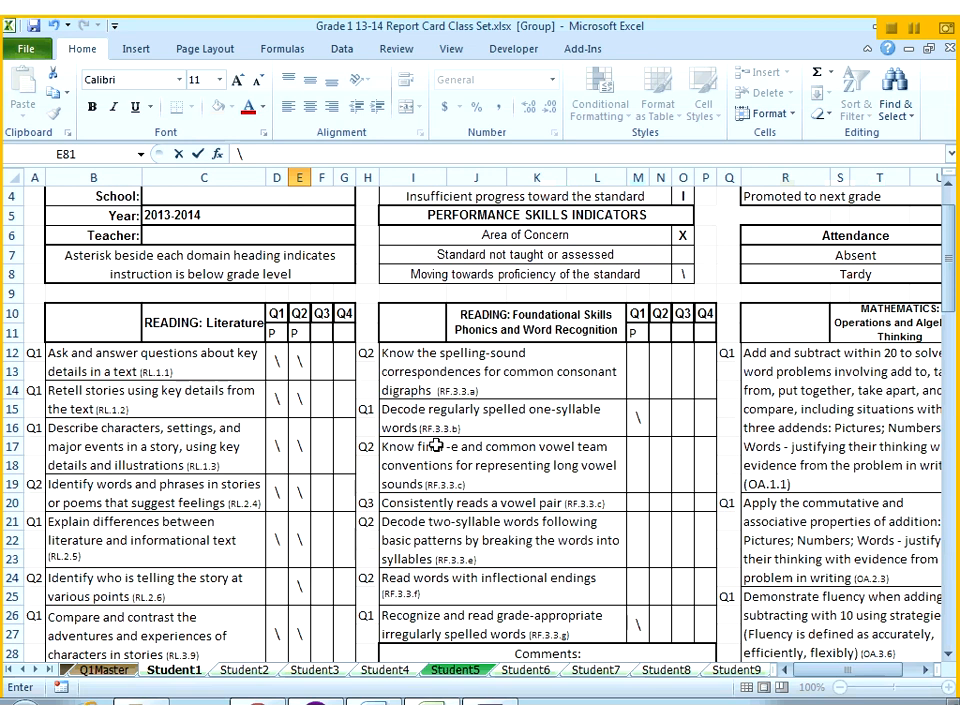
scroll(436, 446, "up", 1)
left_click(660, 397)
type("P")
key("Return")
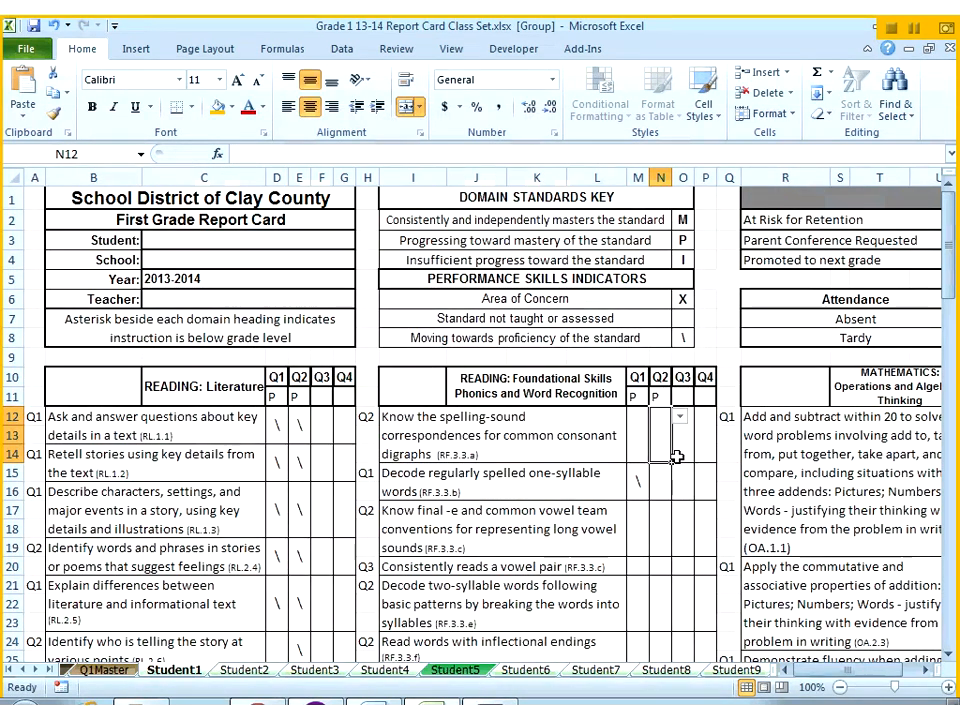
type("\\")
key("Return")
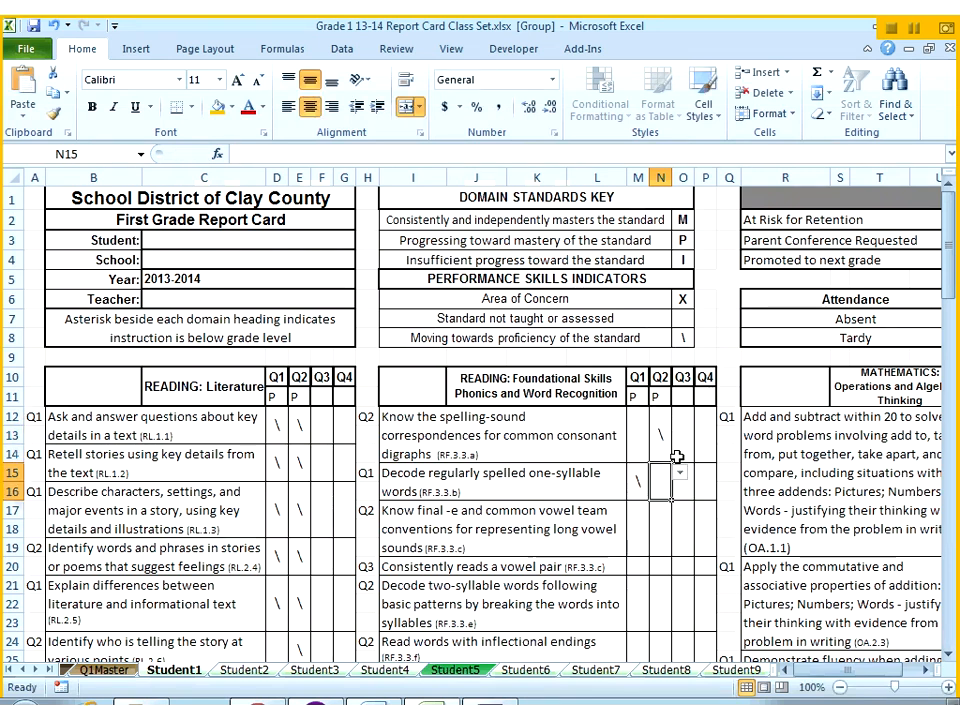
- Mark the Q2 column of the Phonics and Word Recognition standards in N15, N17, N21, N24 and N26 with \, leaving N20 blank
type("\\")
key("Return")
type("\\")
key("Return")
key("Return")
type("\\")
key("Down")
type("\\")
key("Down")
type("\\")
- Enter P as the Q2 grade for MATHEMATICS: Operations and Algebraic Thinking in W11
key("Up")
key("Up")
key("Up")
key("Up")
key("Up")
key("Up")
key("Up")
key("Up")
key("Up")
key("Down")
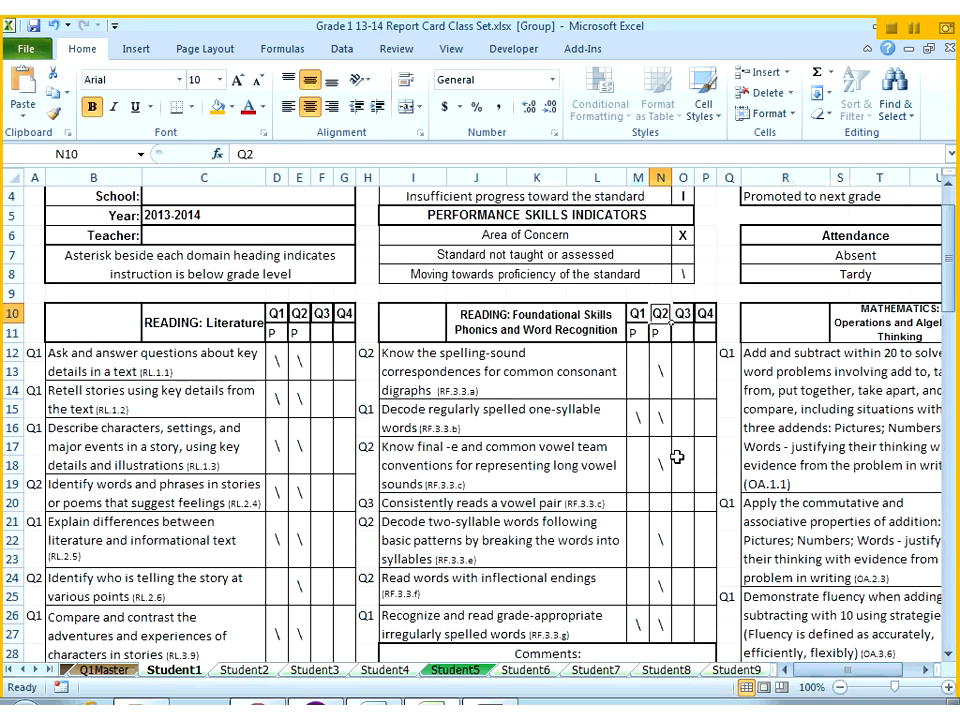
key("Right")
key("Right")
key("Right")
key("Right")
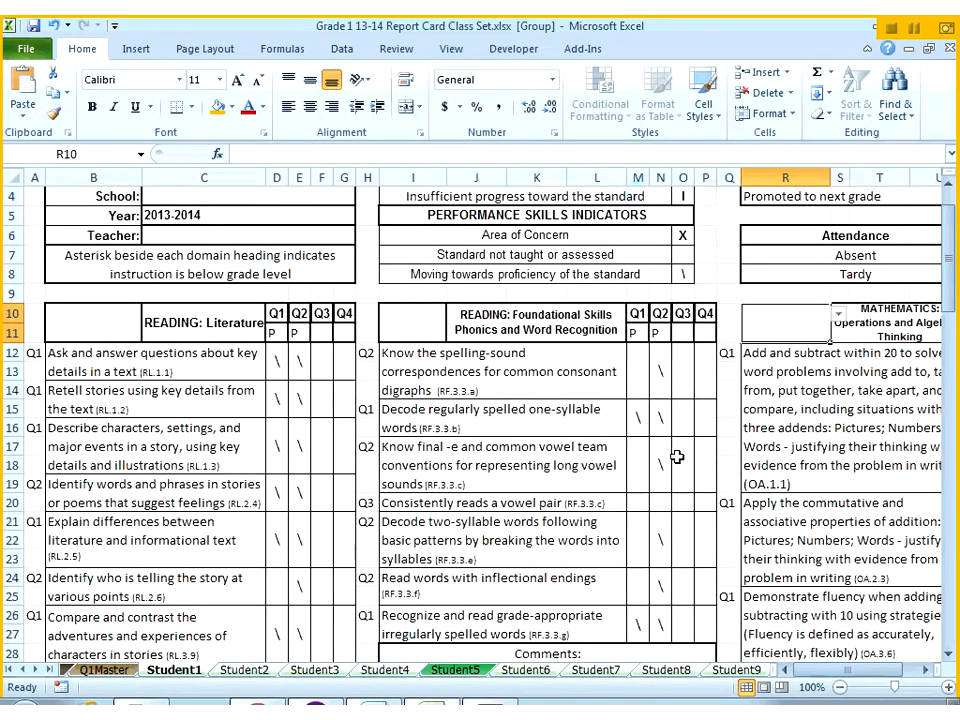
key("Right")
key("Down")
key("Right")
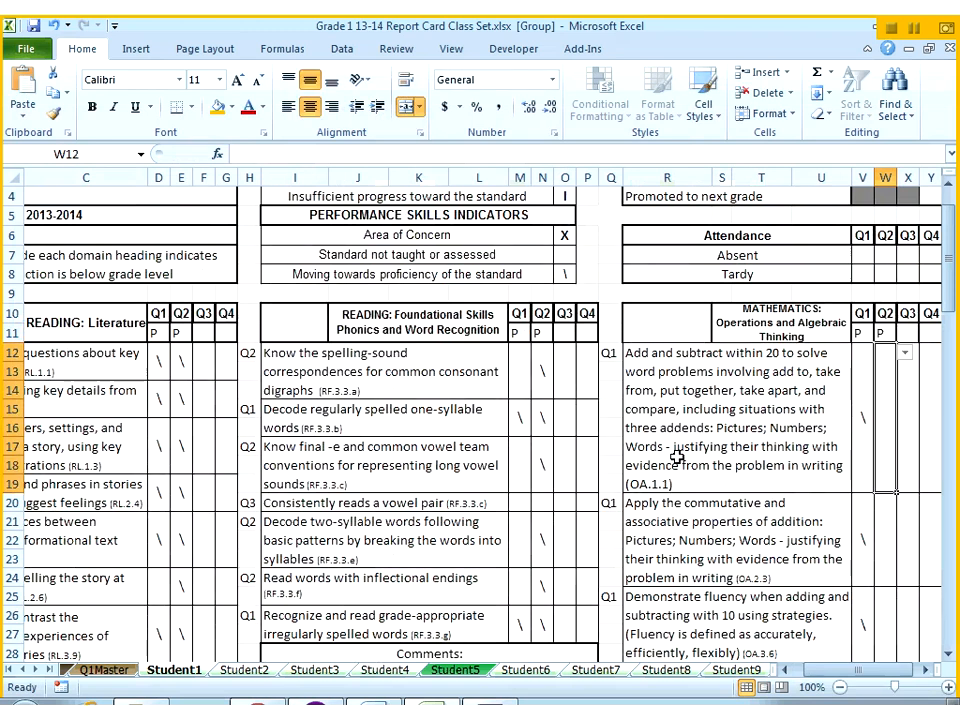
- Mark the Q2 column of the Operations and Algebraic Thinking standards in W12, W20 and W25 with \
type("\\")
key("Return")
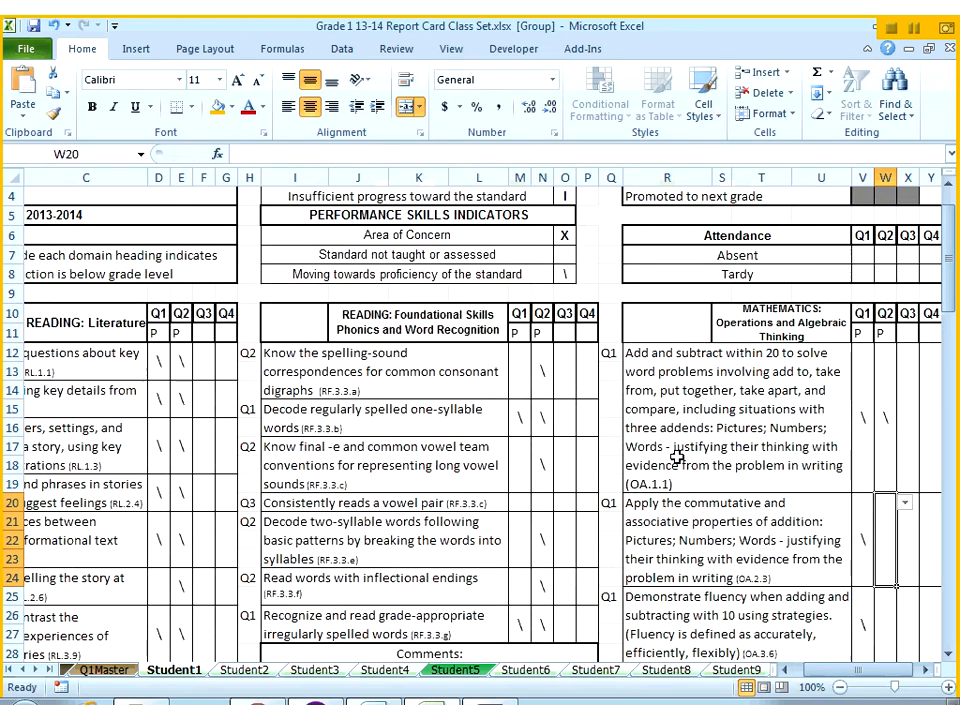
type("\\")
key("Return")
key("Up")
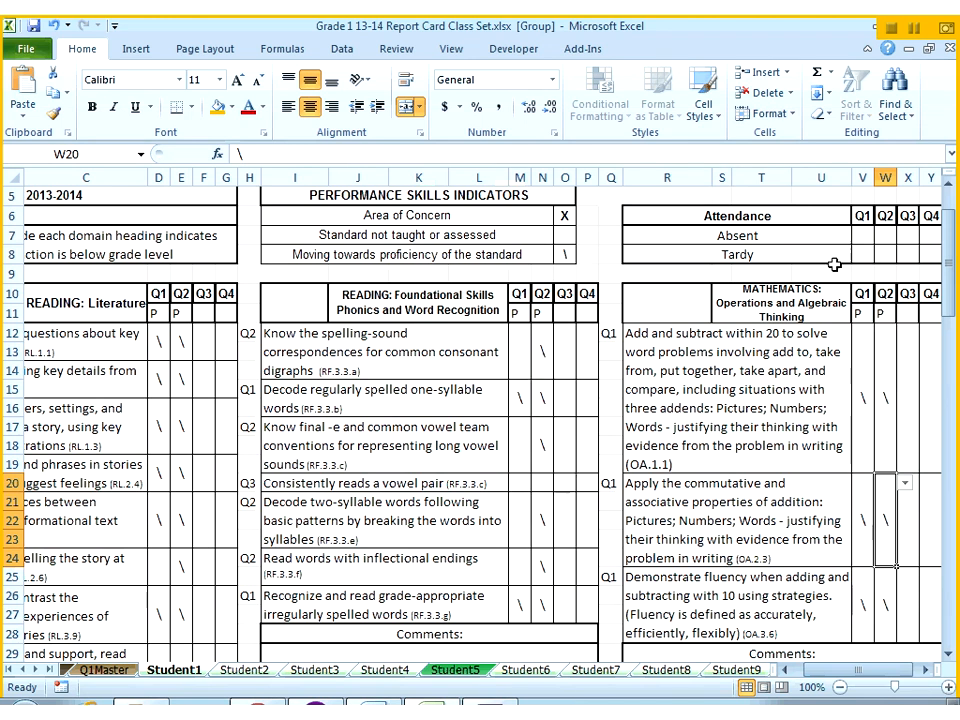
- Check the entered Q2 marks on the Student2 and Student4 sheets
left_click(244, 669)
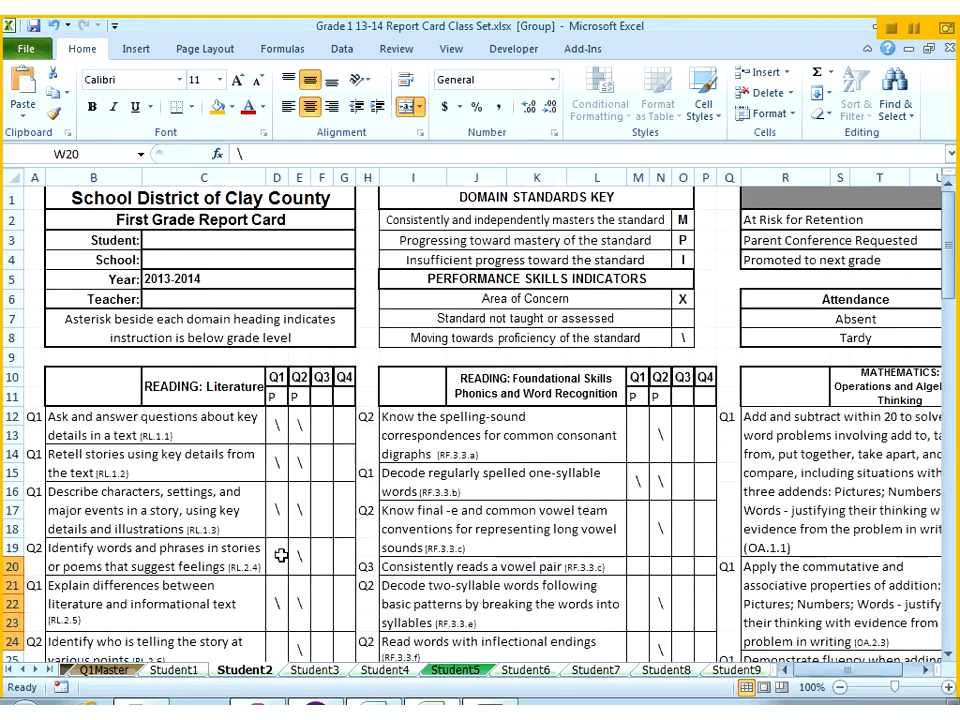
left_click(368, 672)
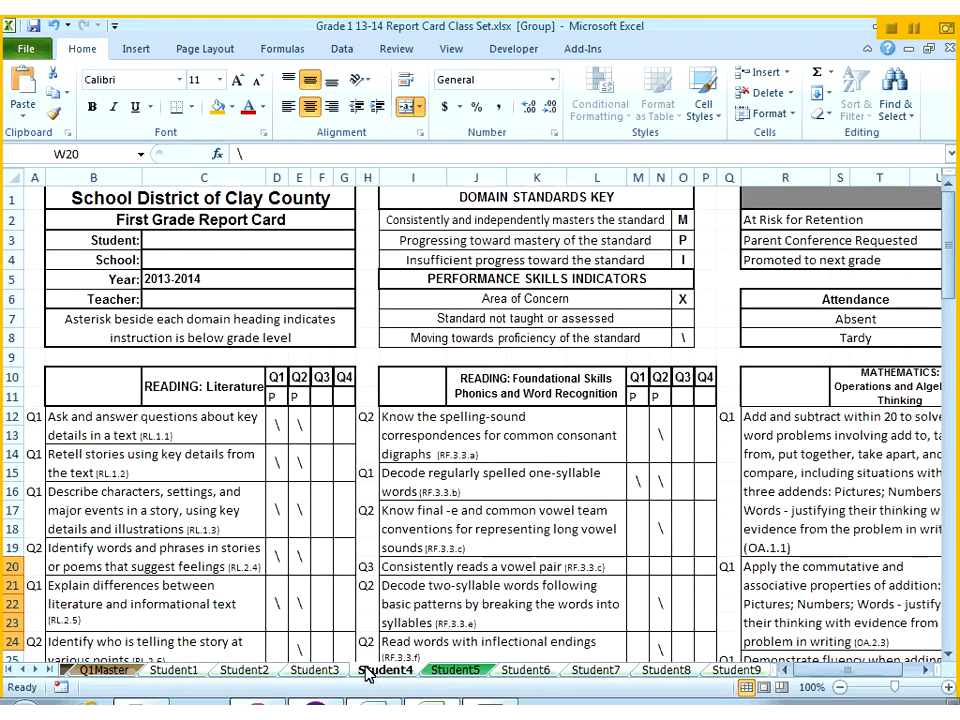
- Leave the current sheet group and group only the Student5 and Student10 sheets
left_click(455, 670)
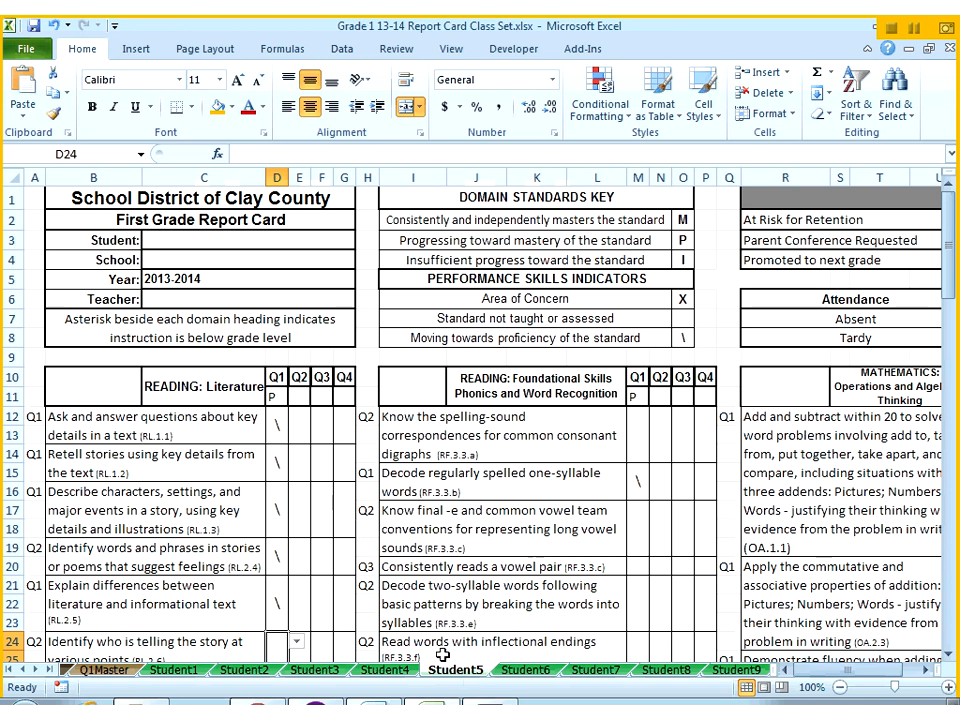
left_click(49, 670)
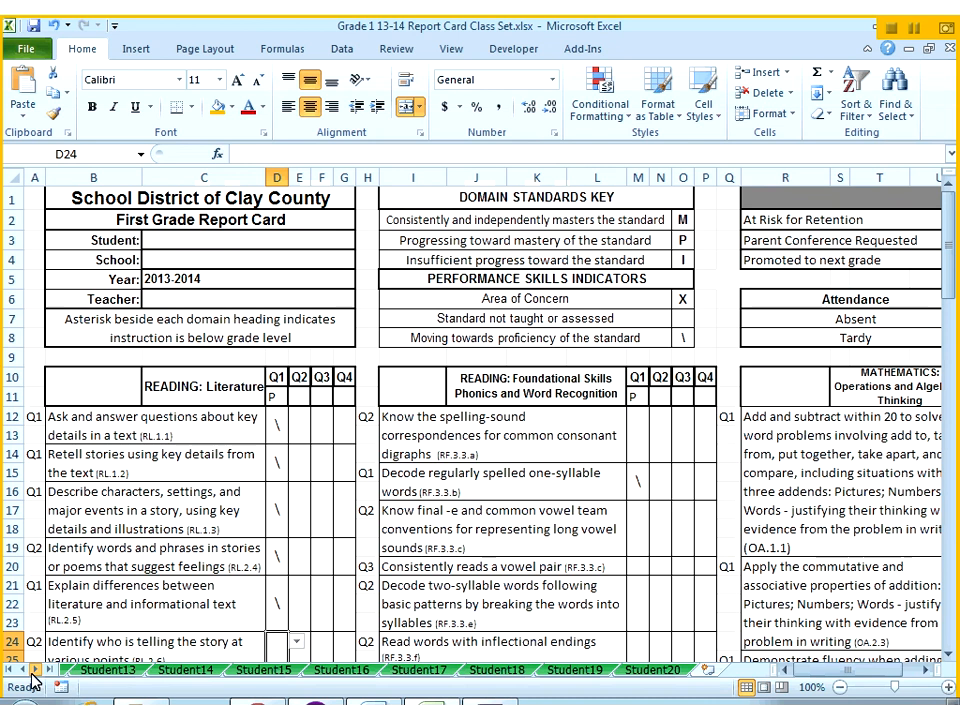
left_click(22, 670)
left_click(24, 671)
left_click(24, 671)
left_click(24, 671)
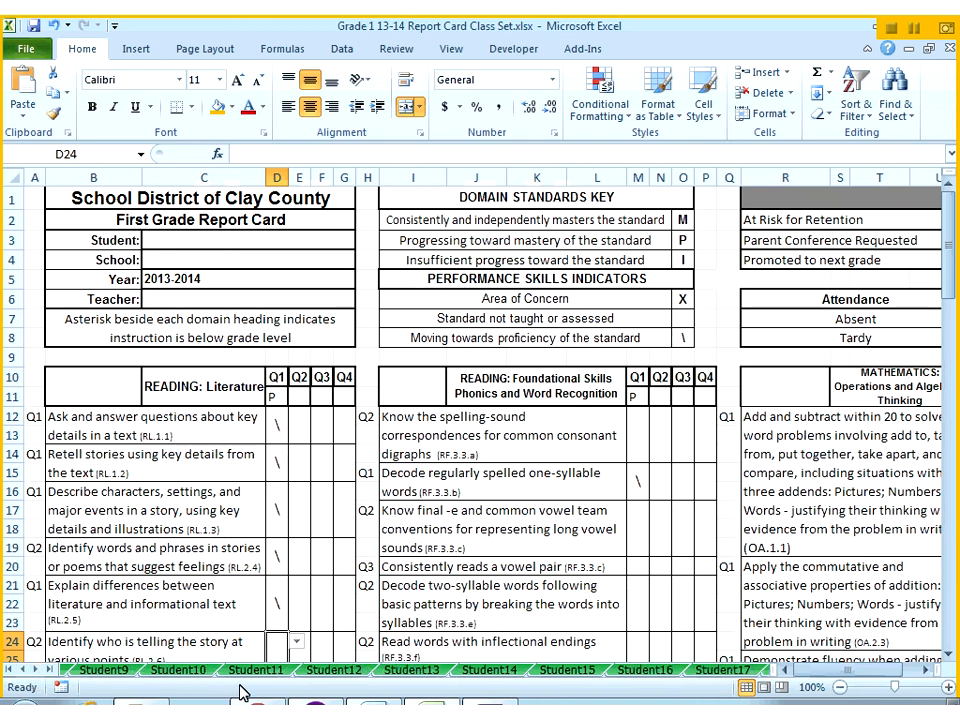
left_click(183, 670, "ctrl")
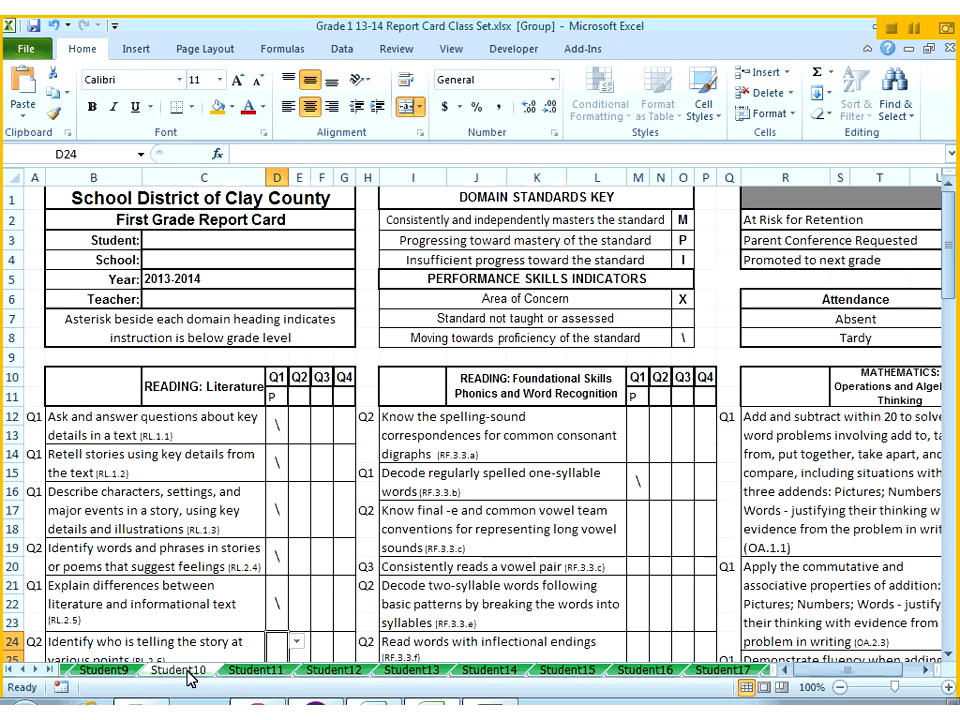
- Enter I as the Q2 grade for READING: Literature in E11, X in E12, \ in E14 and X in E16
left_click(299, 399)
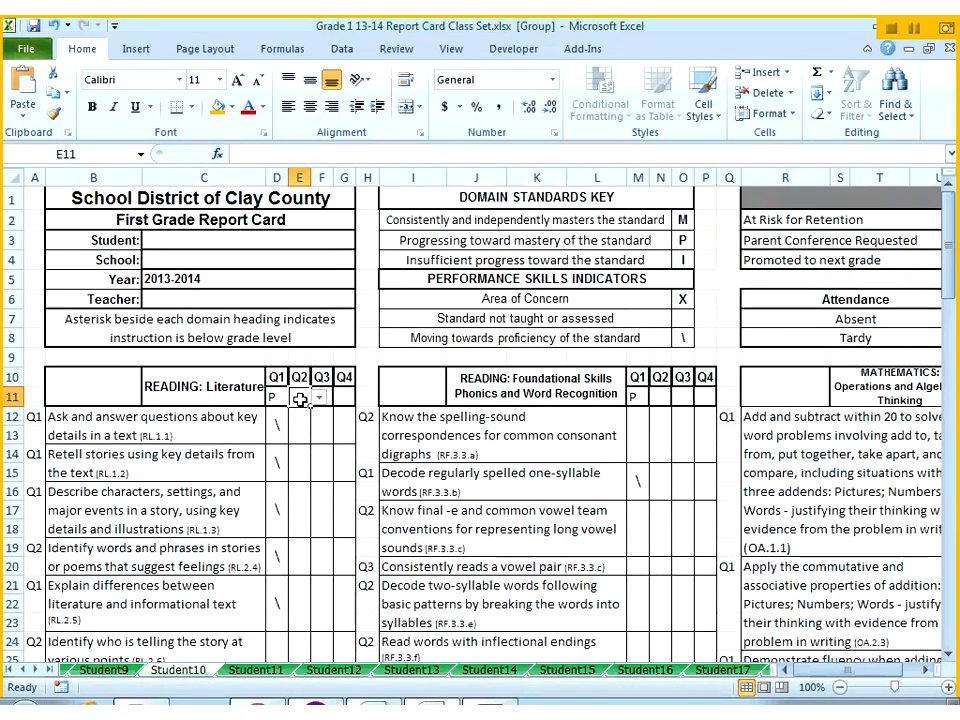
type("i")
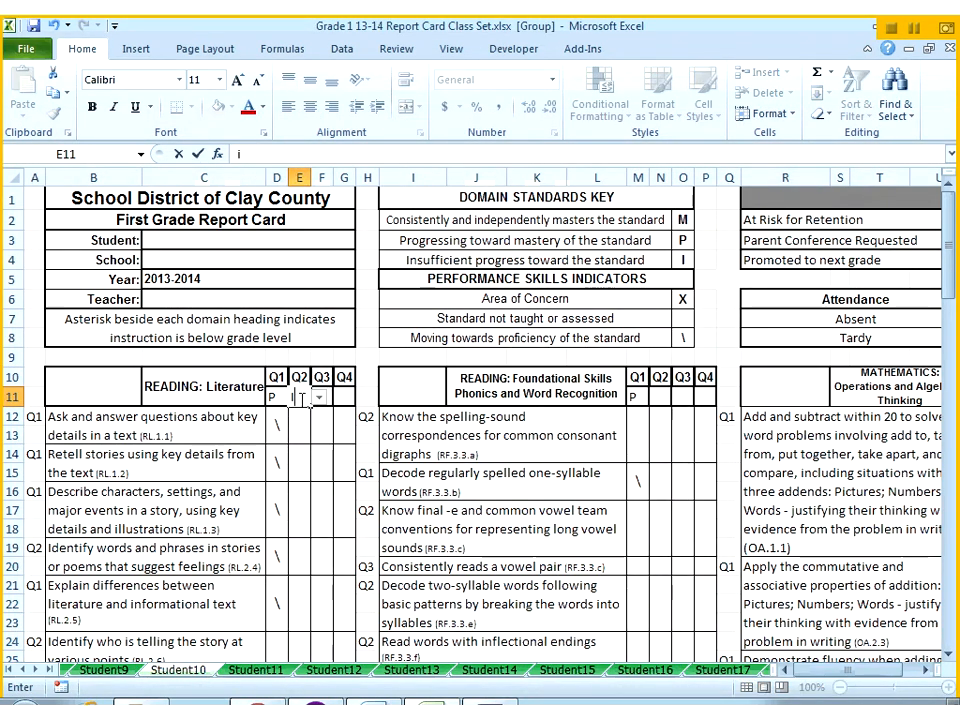
key("Return")
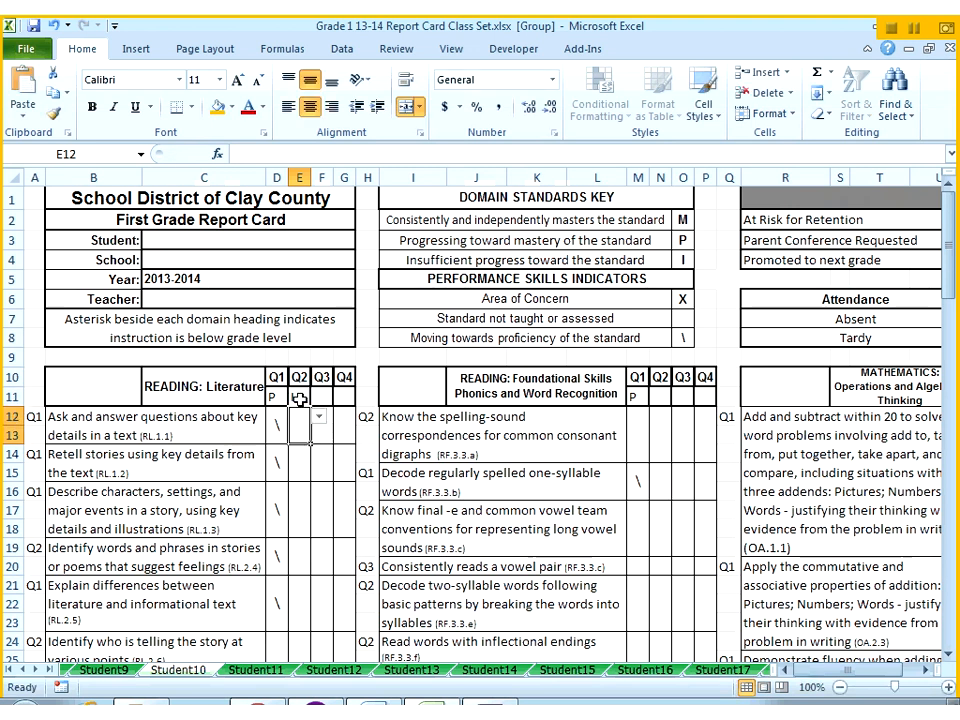
type("x")
key("Return")
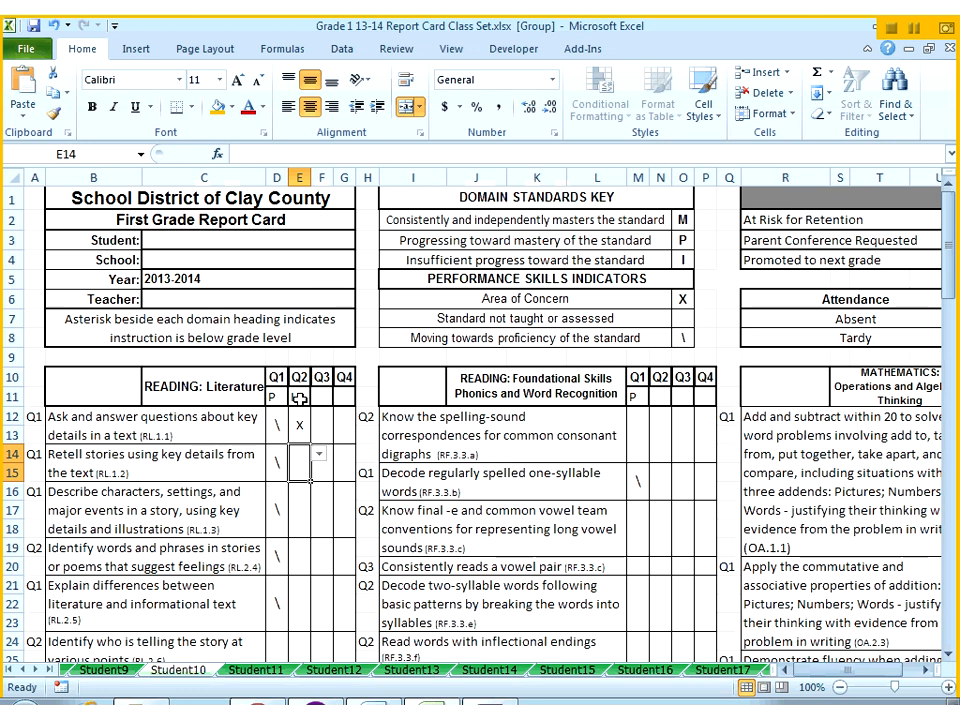
type("\\")
key("Return")
type("x")
key("Return")
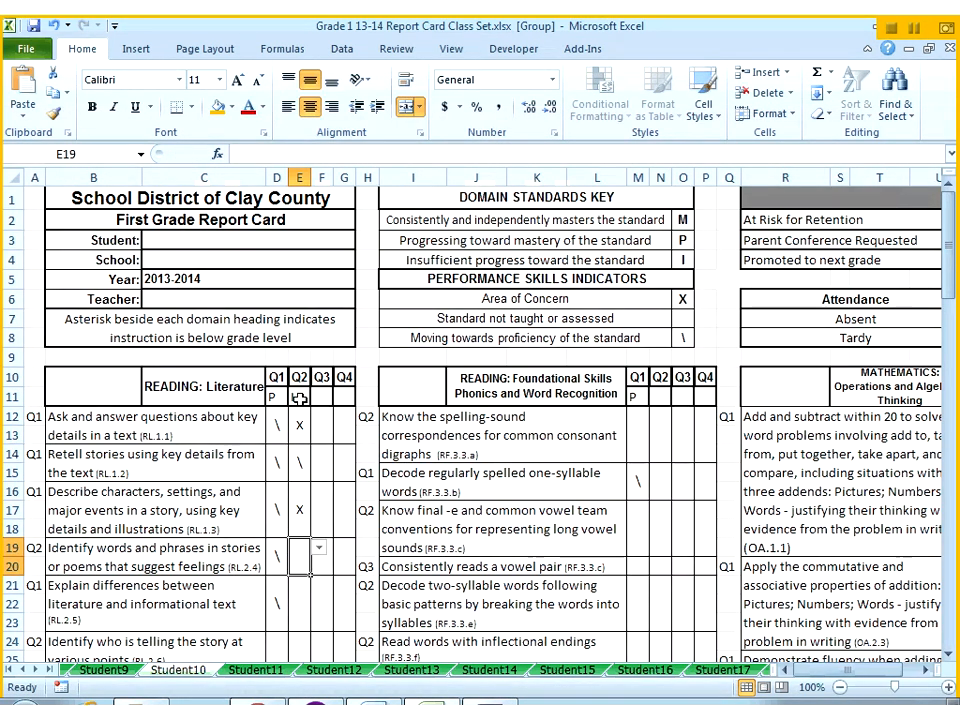
- Mark the remaining Literature standards for Q2 with \ in E19 and E21, and X in E24, E26 and E29
type("\\")
key("Return")
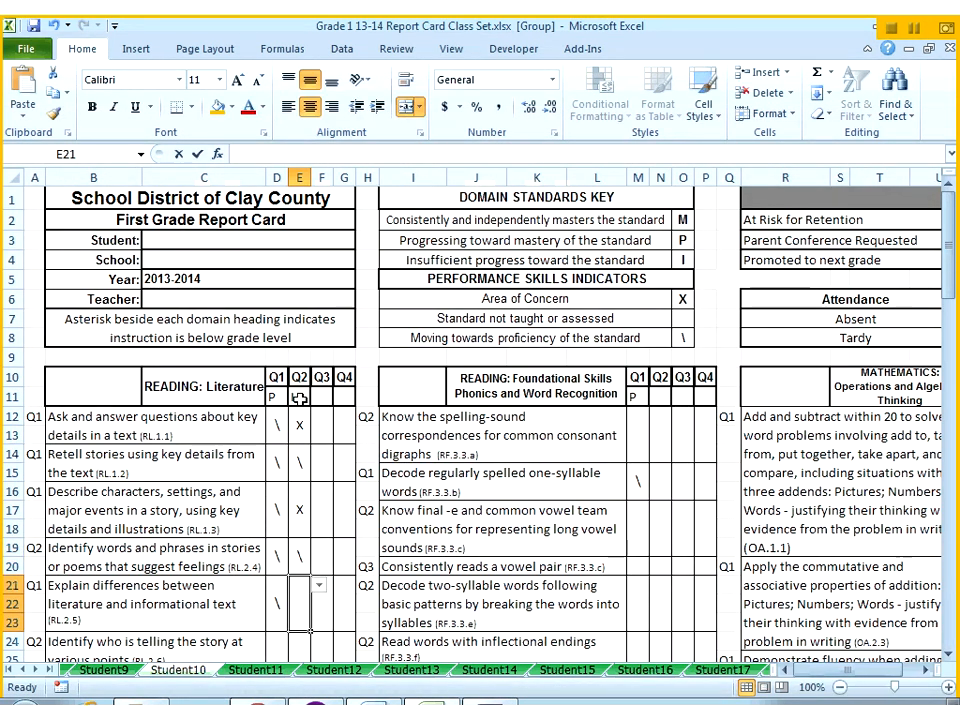
type("\\")
key("Return")
type("\\")
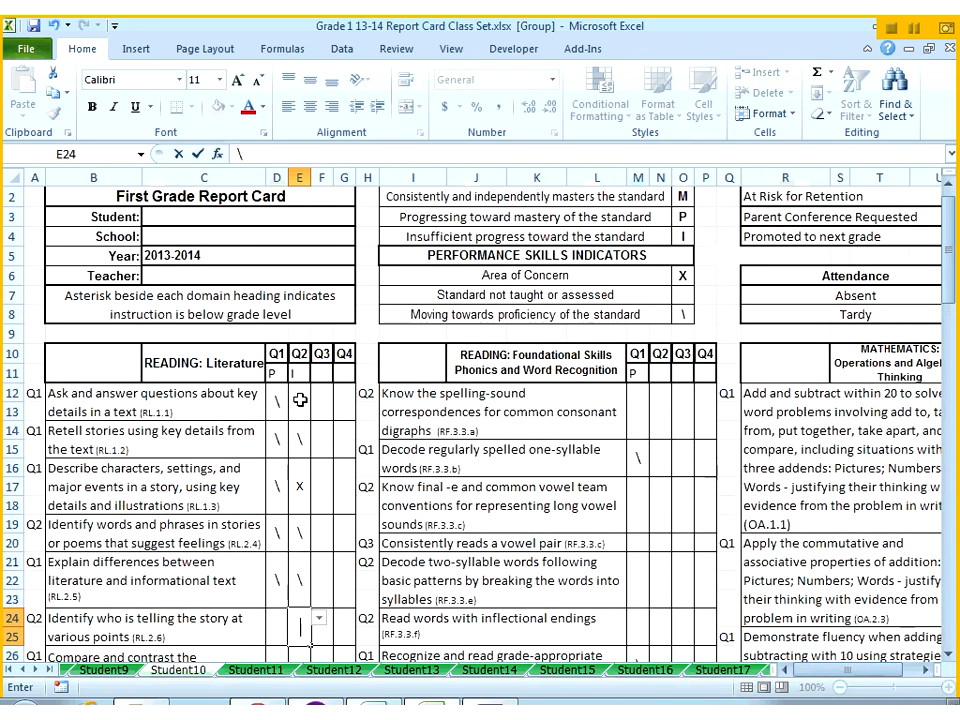
key("Return")
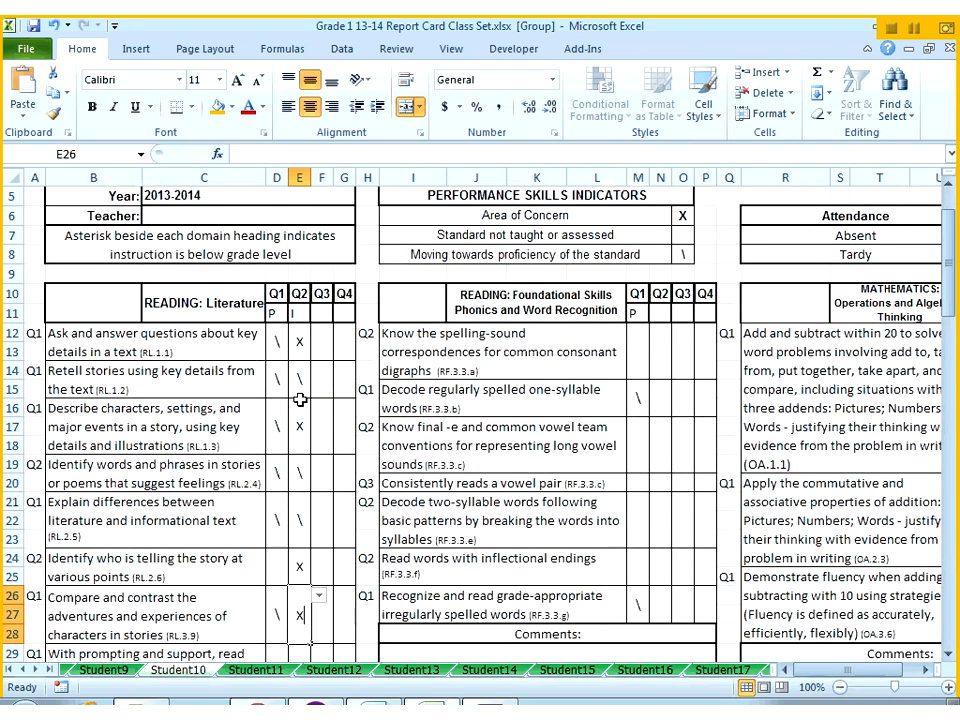
type("x")
key("Return")
key("Up")
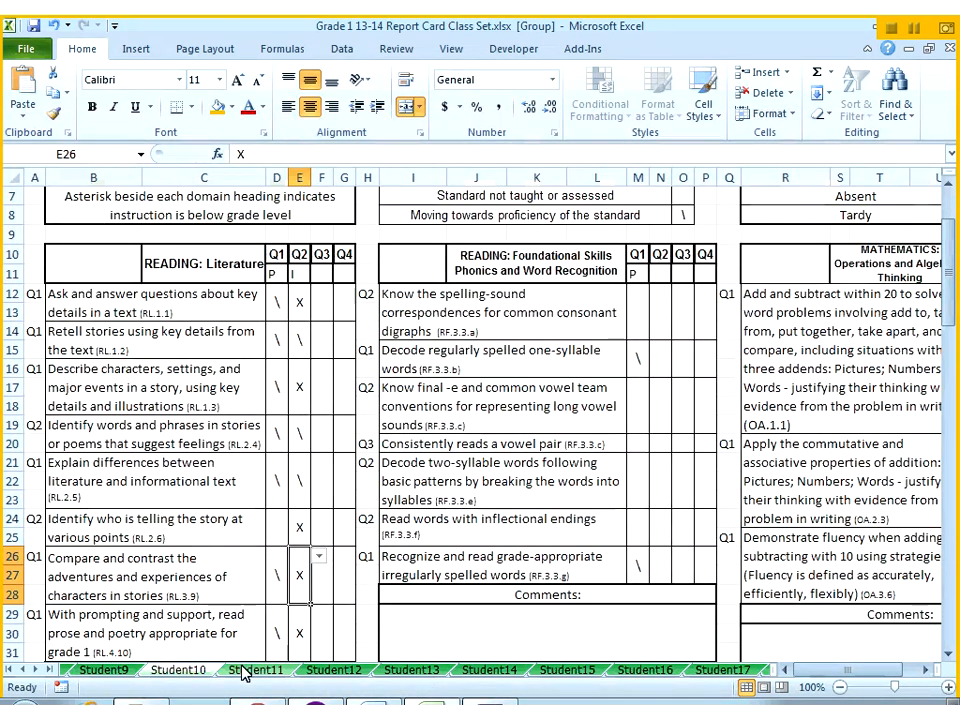
- Compare the Q2 marks on the Student8 and Student9 sheets with those on Student10
left_click(17, 670)
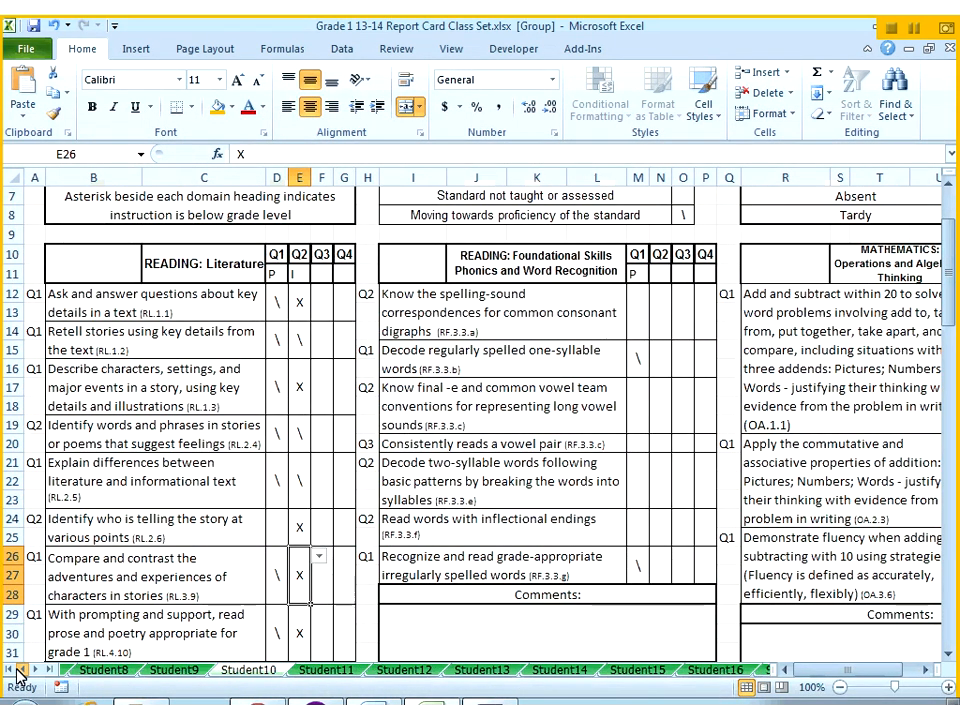
left_click(17, 670)
left_click(17, 670)
left_click(17, 670)
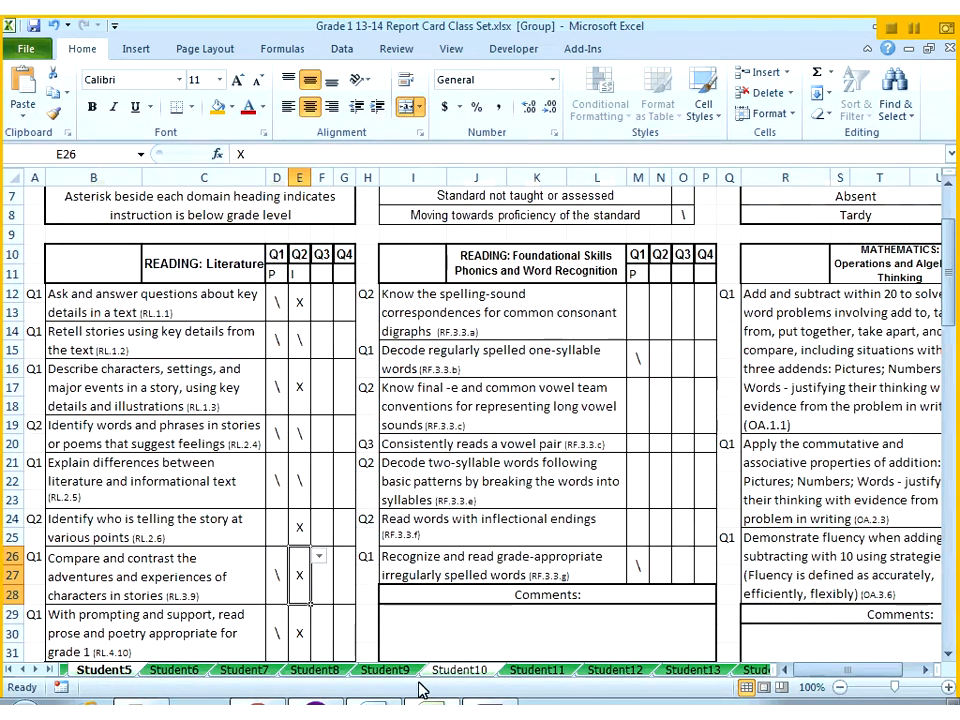
scroll(453, 569, "up", 2)
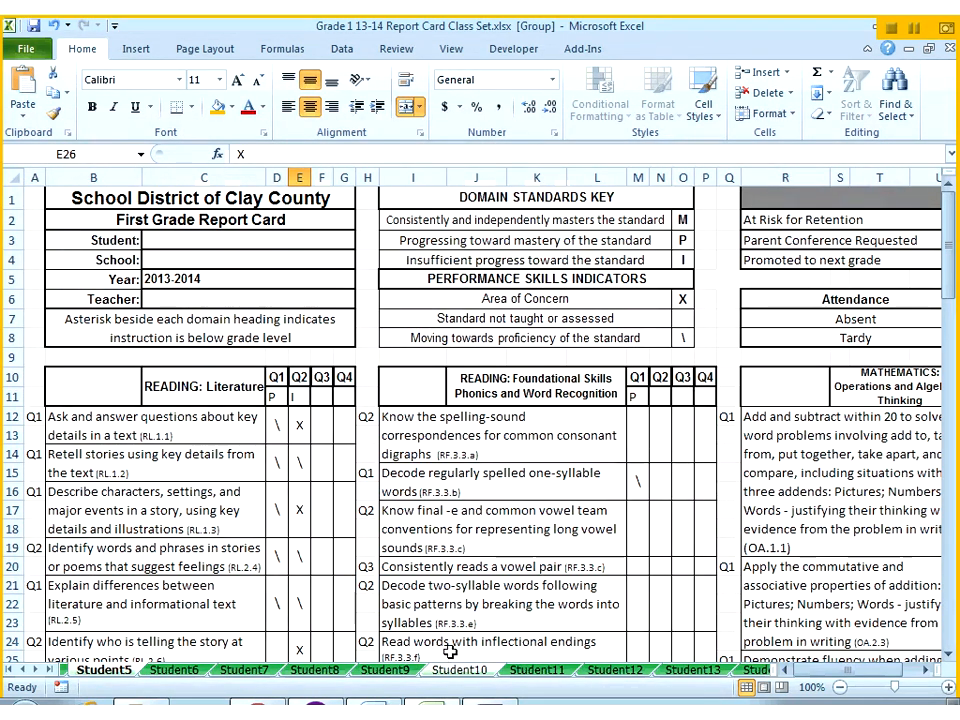
left_click(405, 672)
left_click(330, 672)
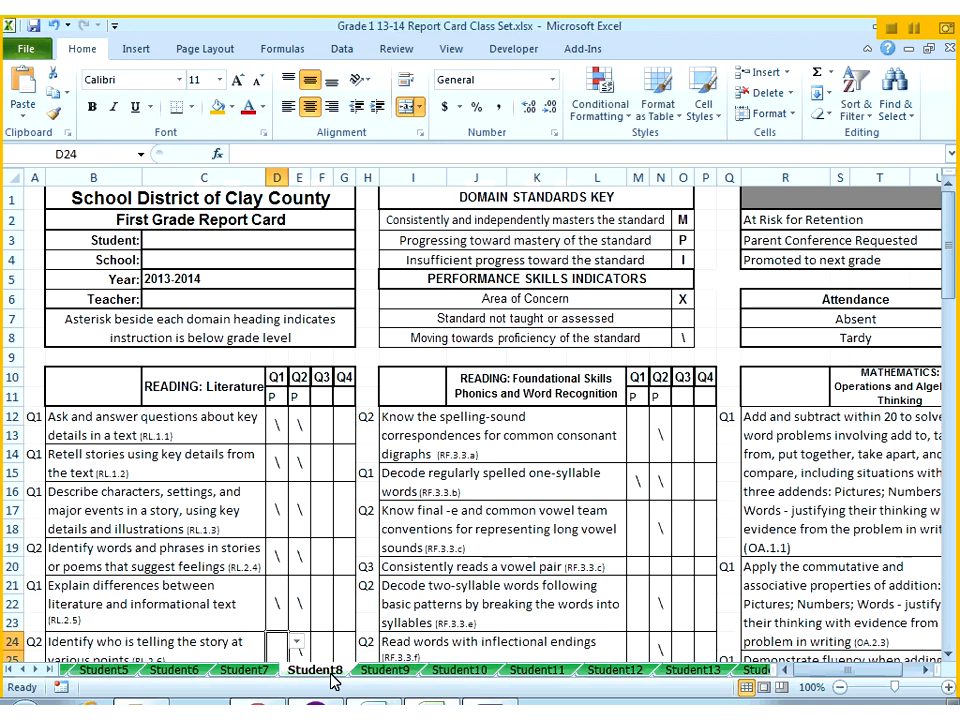
left_click(460, 671)
left_click(405, 680)
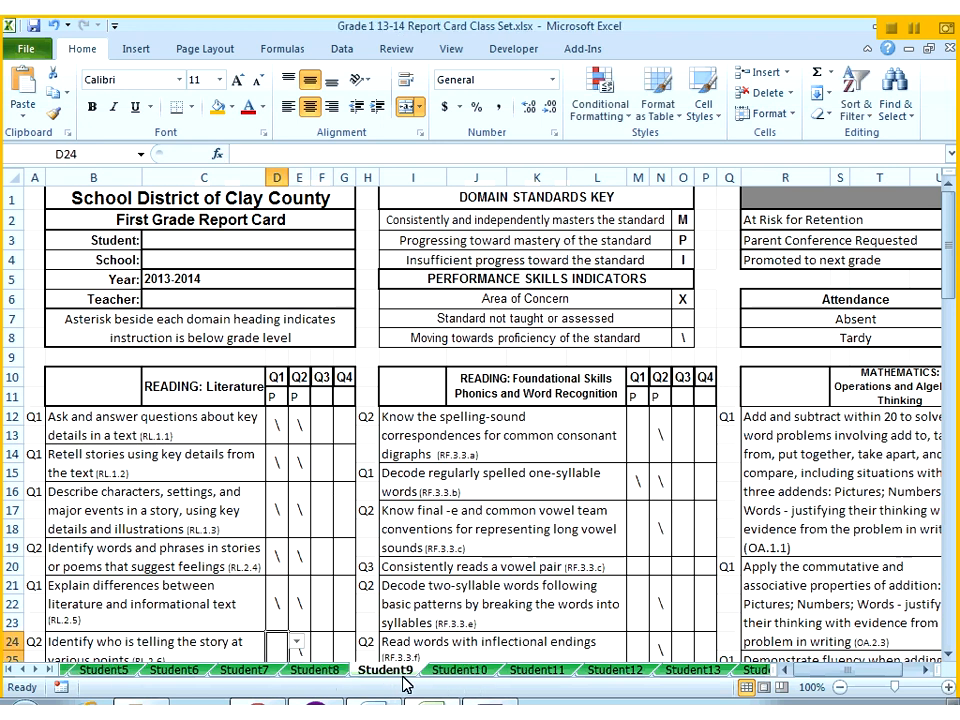
left_click(457, 678)
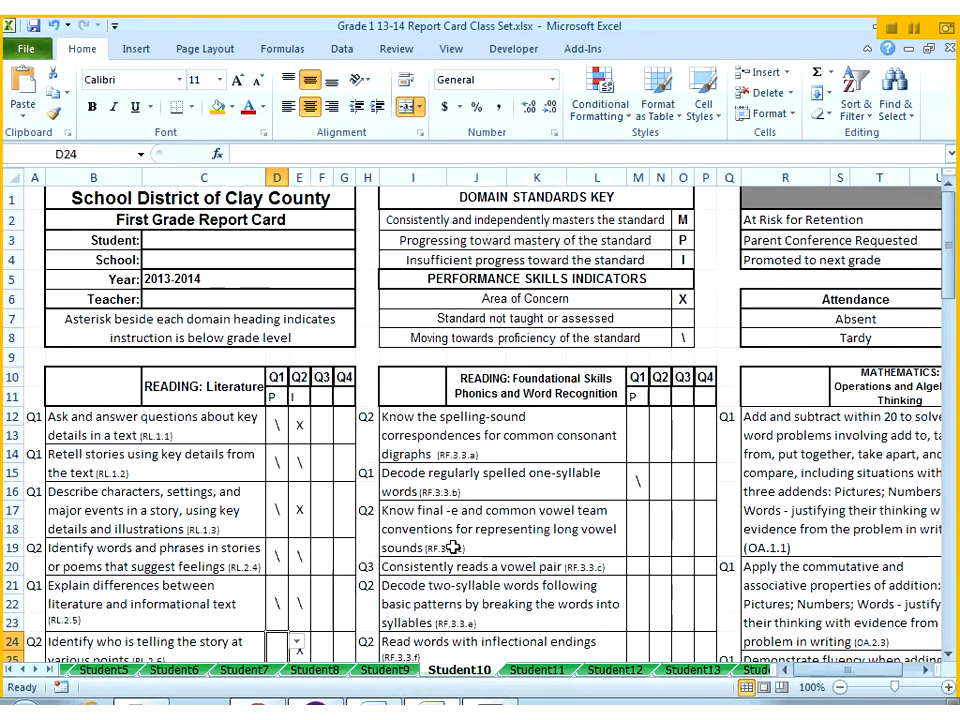
- Examine the rest of the Student10 report card and its Comments box below the Phonics standards in I29
scroll(453, 548, "down", 2)
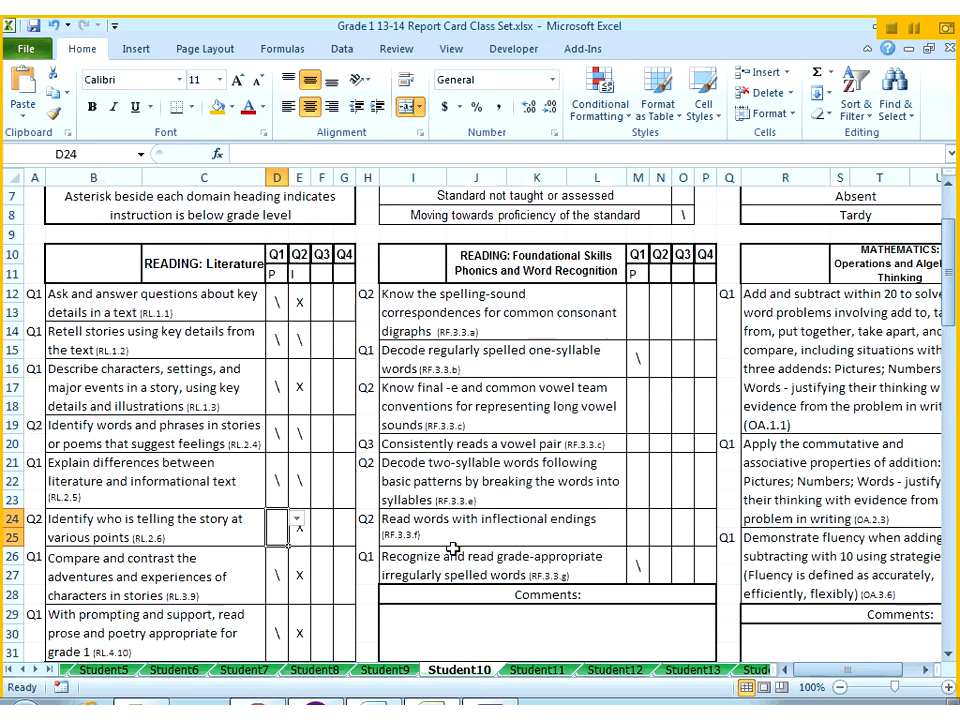
scroll(453, 548, "down", 2)
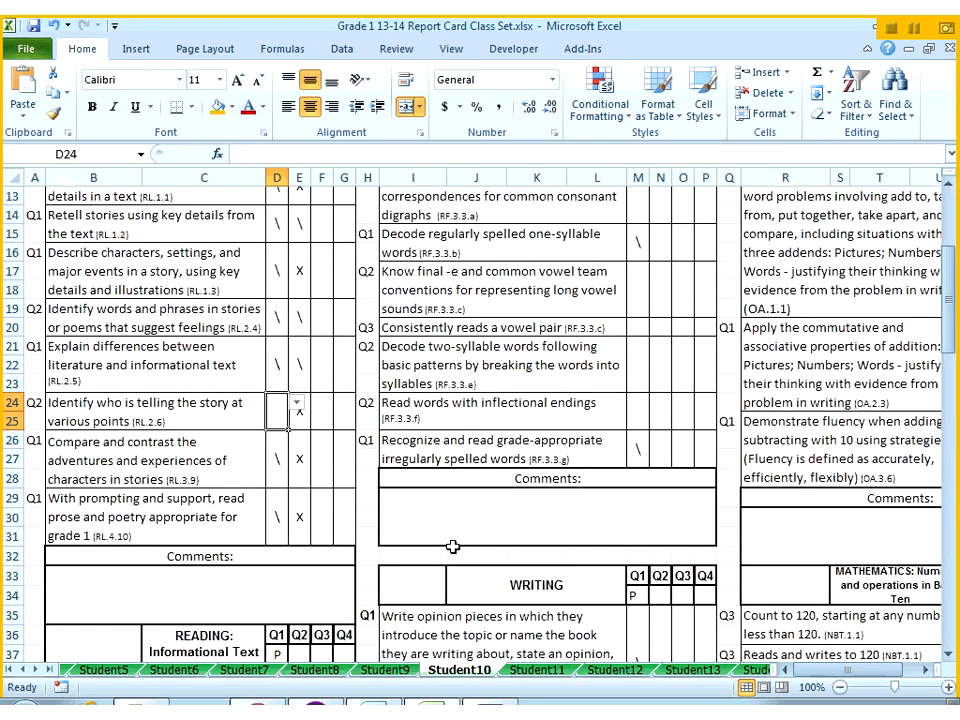
scroll(453, 548, "down", 2)
left_click(430, 414)
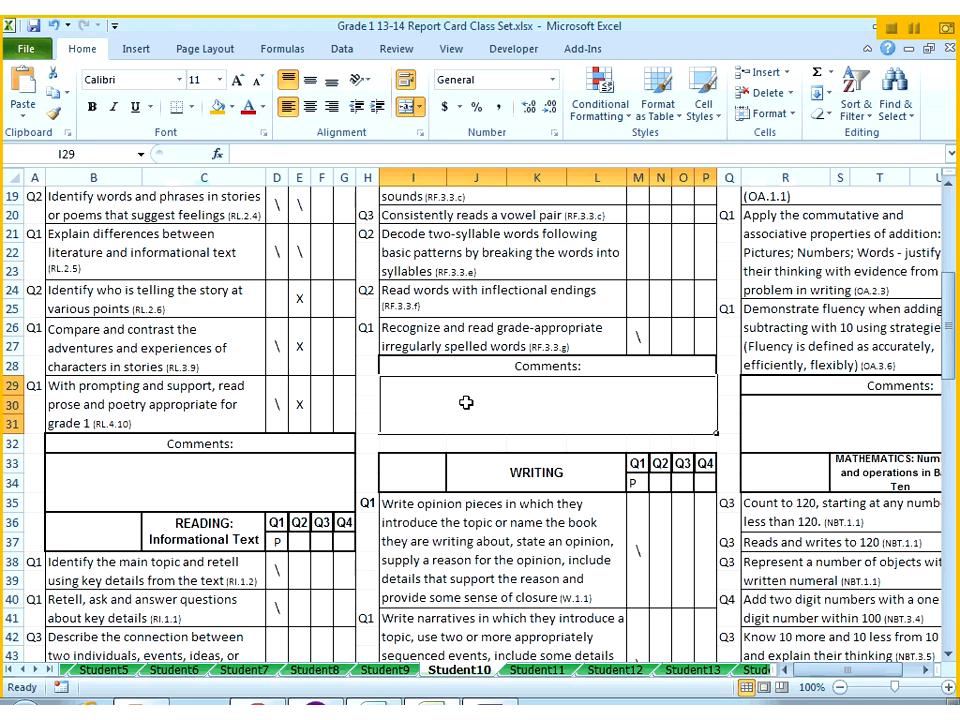
left_click(815, 680)
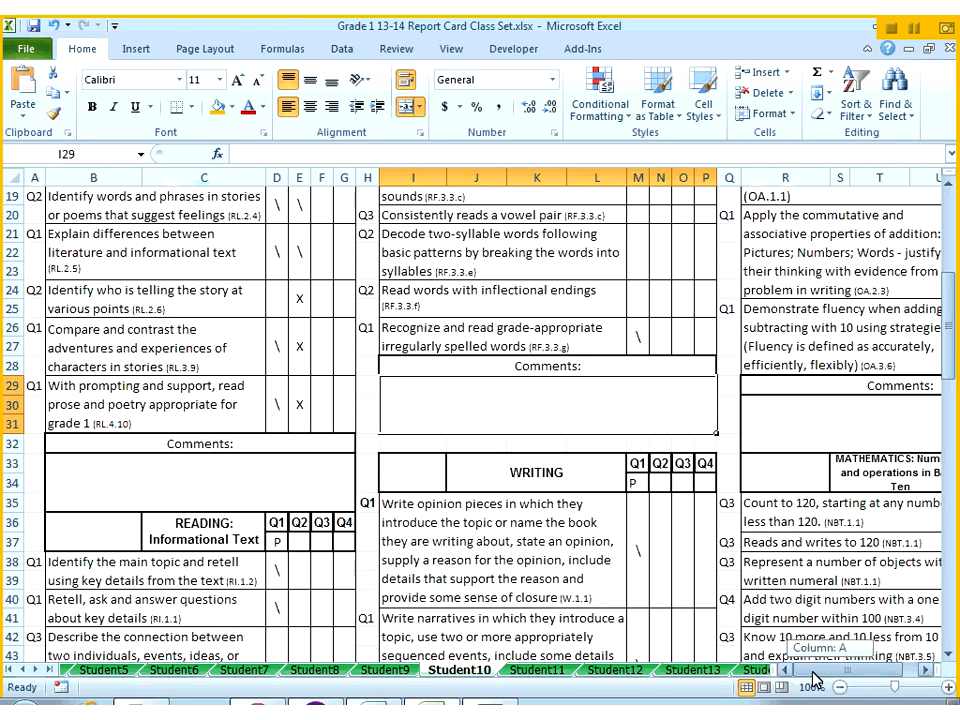
- On the Student5 report card, enter "Working on short vowel." in the Comments box I29 below the Phonics standards
left_click(125, 676)
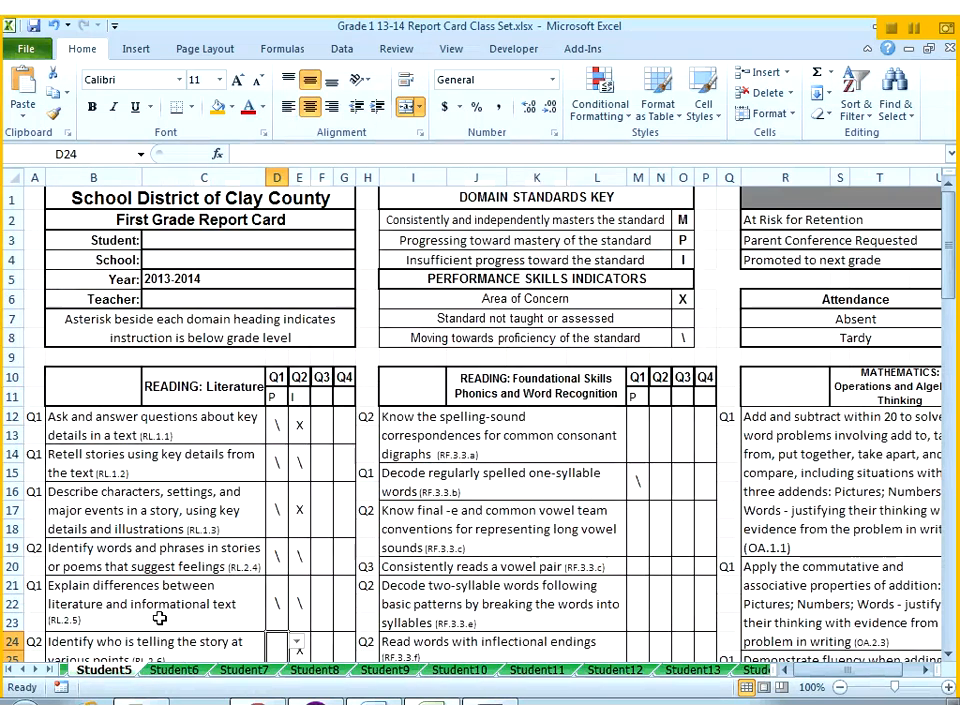
scroll(159, 618, "down", 5)
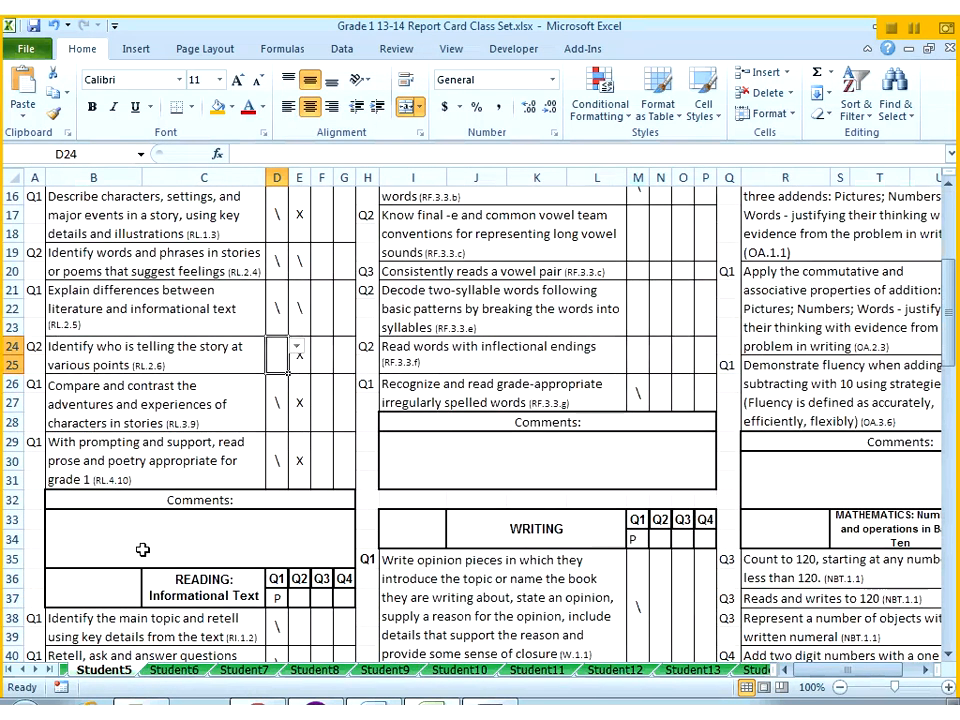
scroll(285, 600, "up", 3)
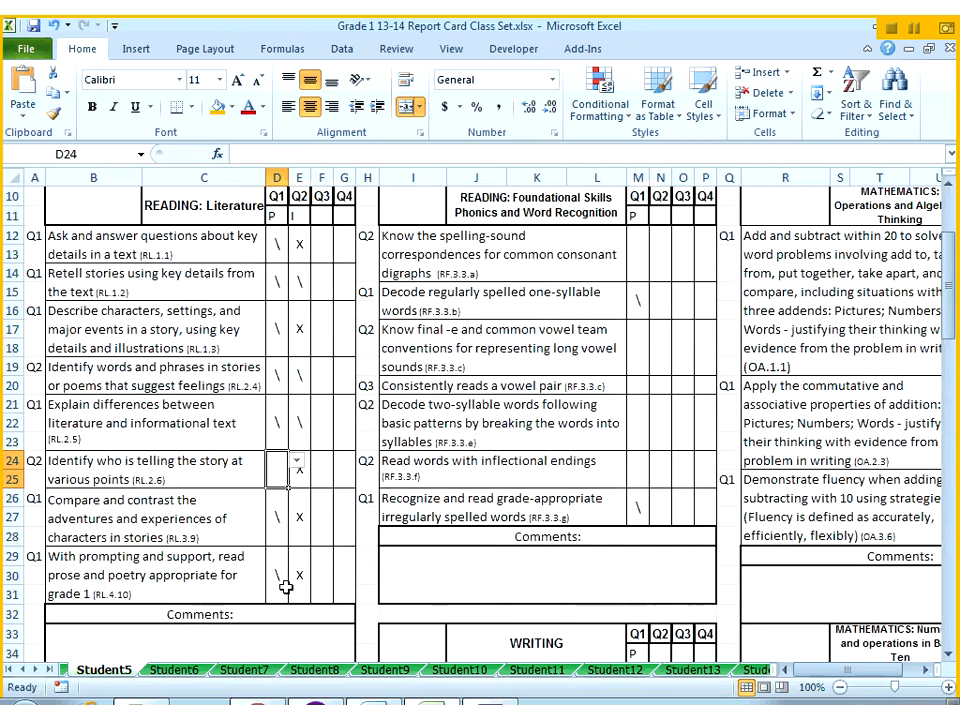
scroll(285, 643, "down", 1)
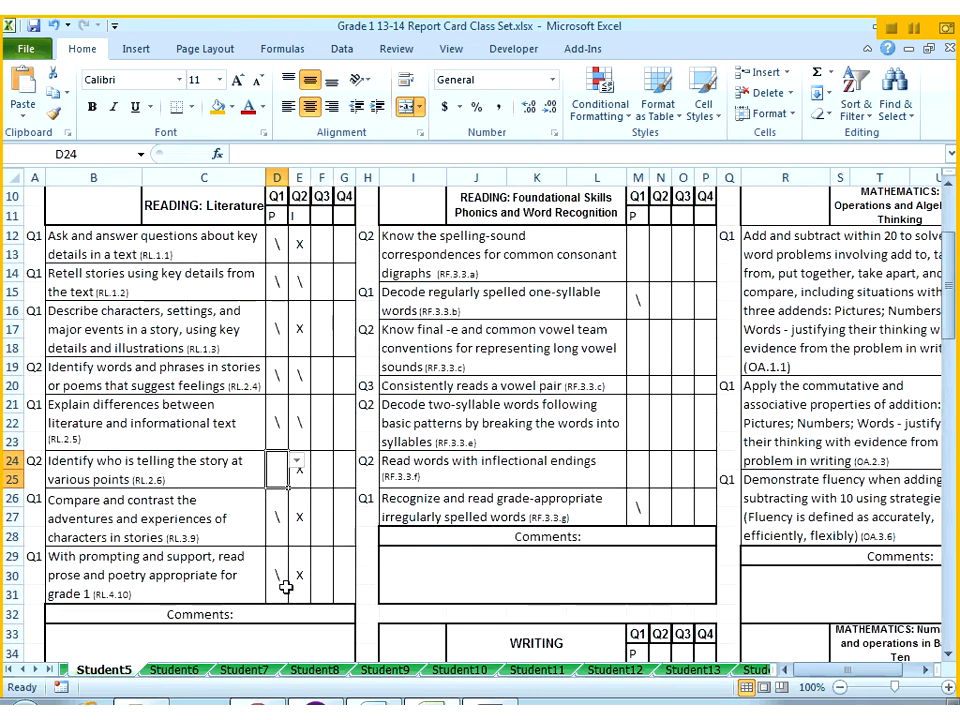
left_click(429, 556)
type("wO")
key("BackSpace")
type("Wor")
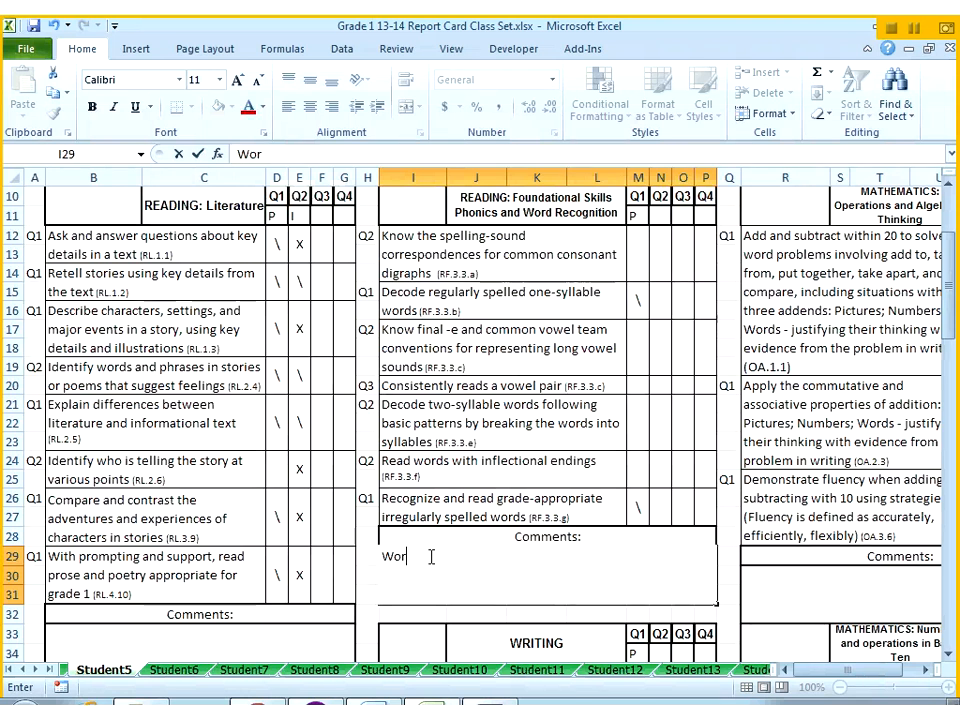
type("king on short ")
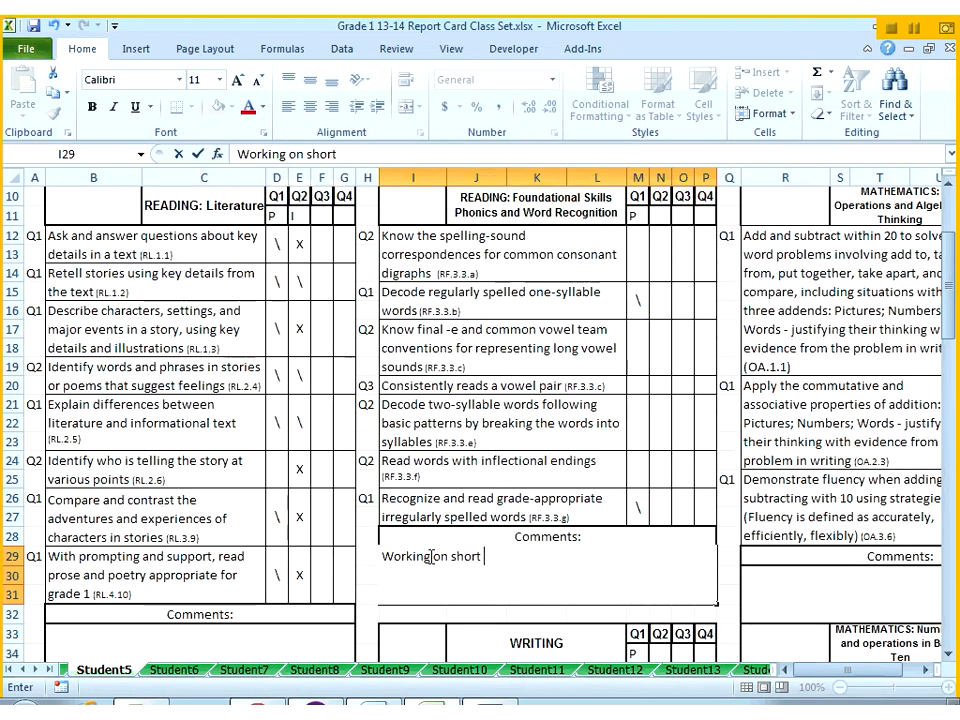
type("vowel.")
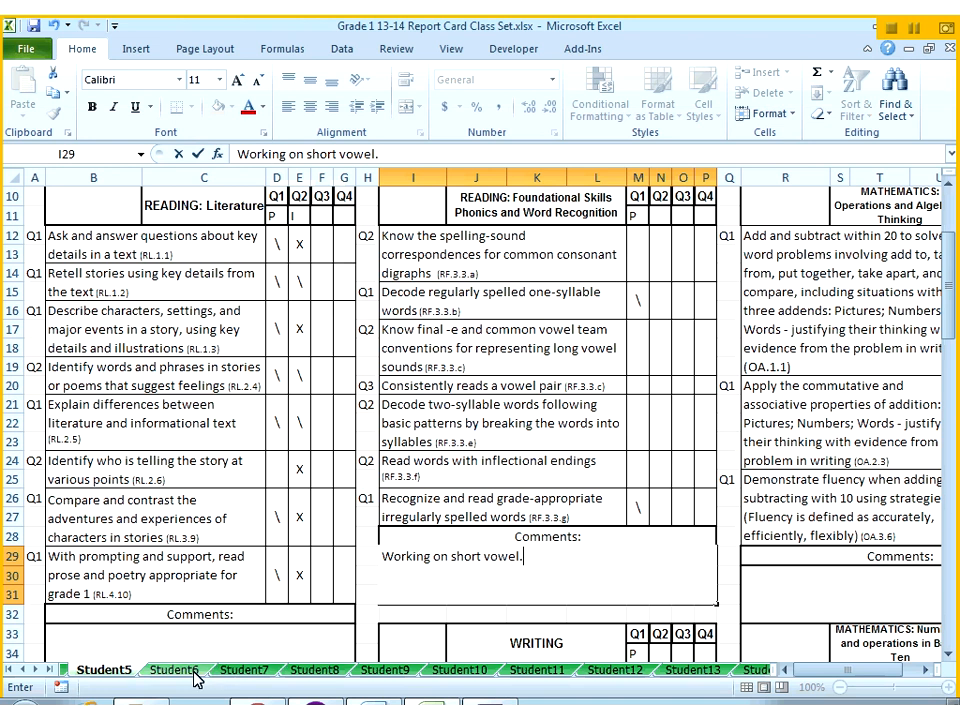
- Group the Student5 through Student11 sheets and re-enter the I29 comment "Working on short vowel." across the group
left_click(284, 676, "shift")
left_click(314, 670, "shift")
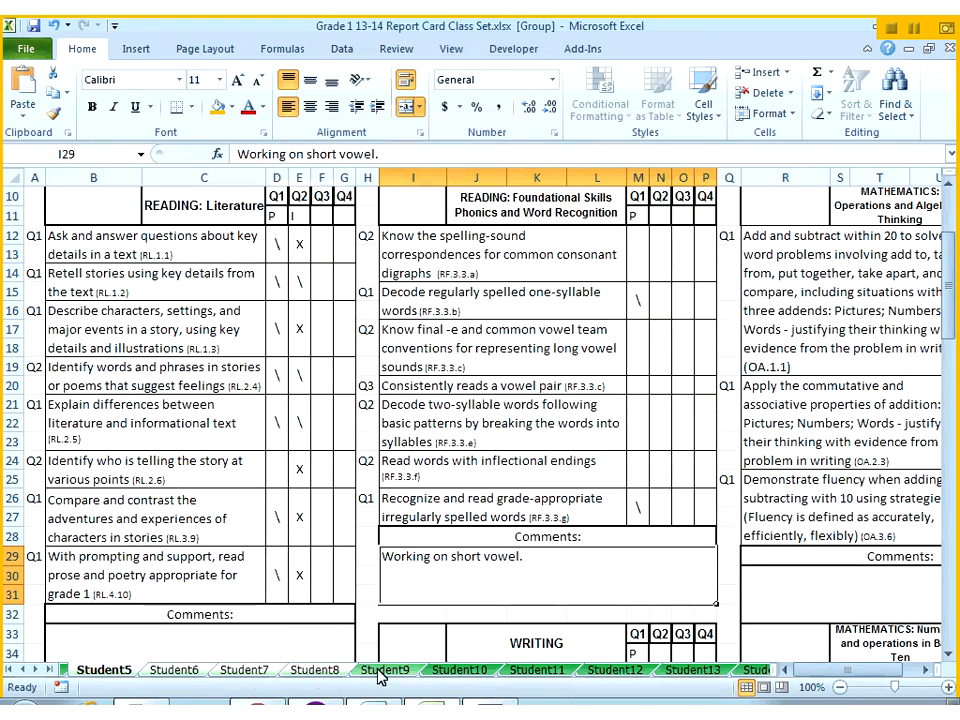
left_click(470, 670, "shift")
left_click(537, 670, "shift")
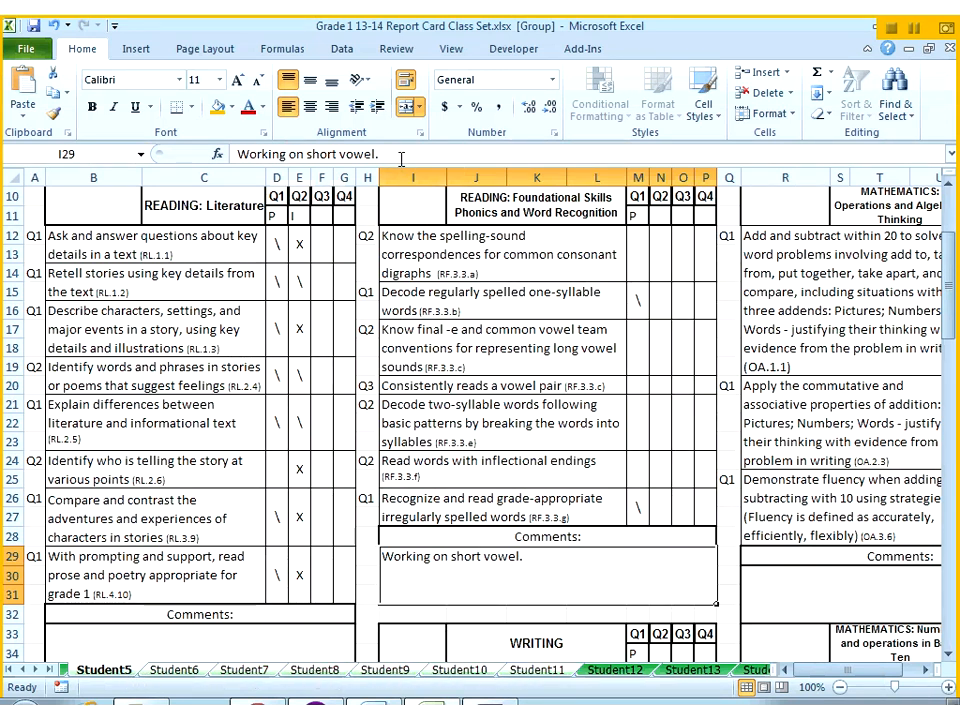
left_click_drag(401, 158, 214, 152)
left_click_drag(380, 152, 193, 141)
key("ctrl+c")
key("ctrl+v")
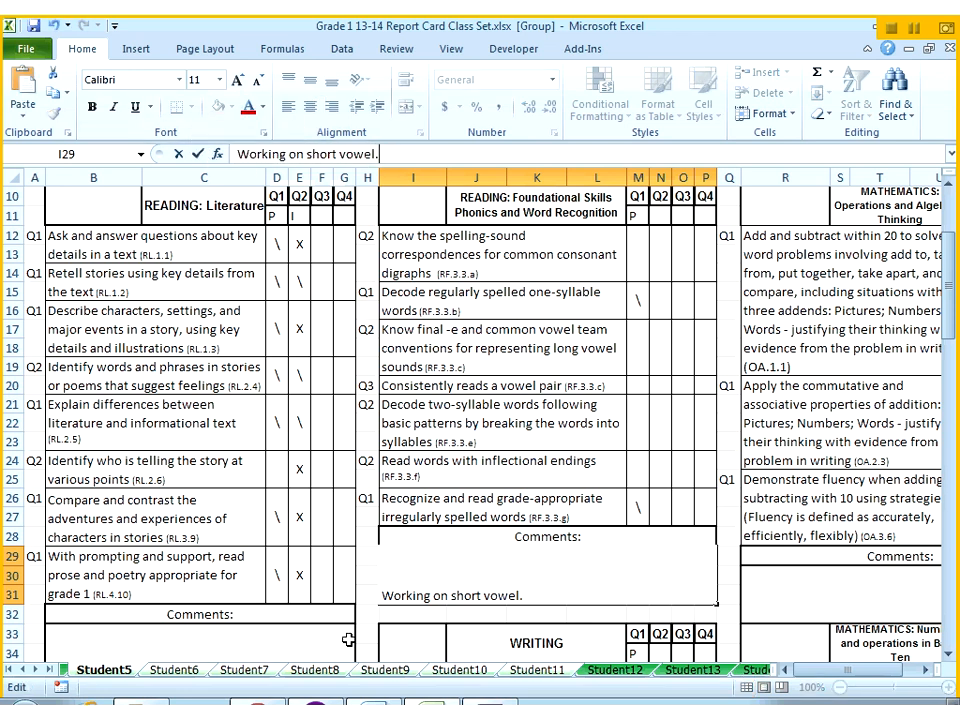
- Check the Phonics comment on the Student6 and Student7 sheets, and return to Student5
left_click(187, 670)
scroll(350, 590, "down", 3)
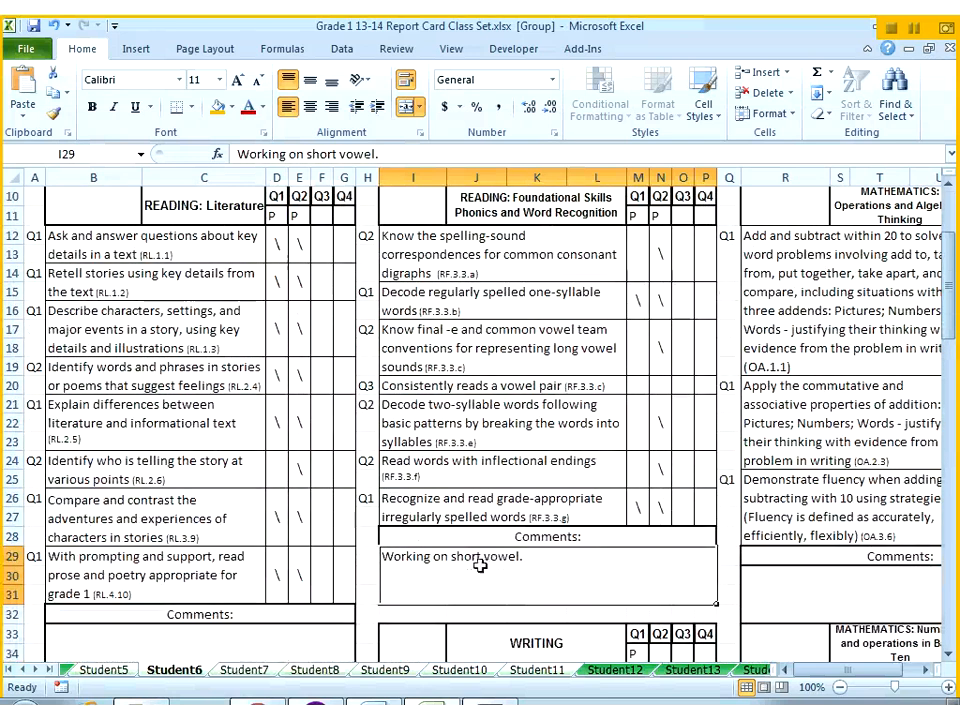
left_click(246, 670)
scroll(479, 568, "down", 3)
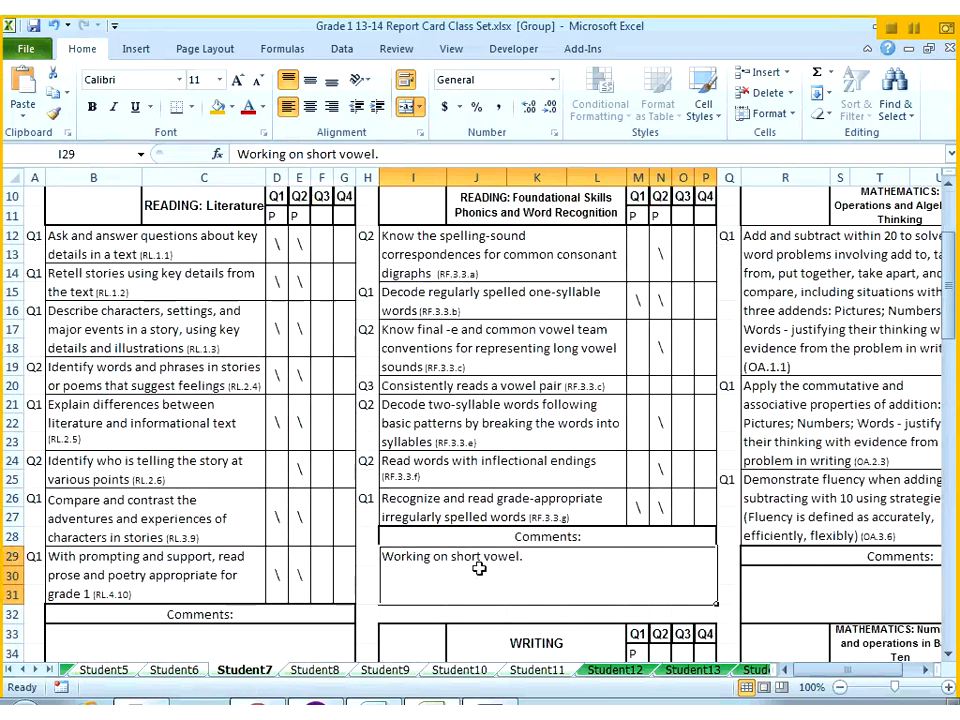
key("ctrl+Page_Up")
key("ctrl+Page_Up")
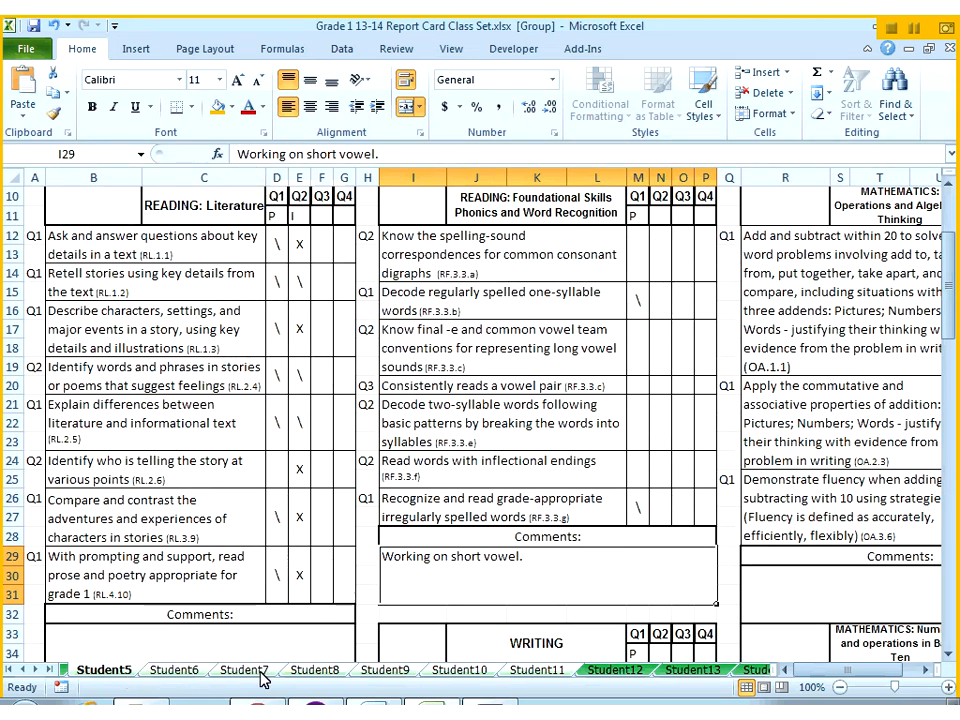
- Expand the grouped I29 comment to "Q1: Working on short vowel. Q2: Long vowel sounds"
left_click(240, 154)
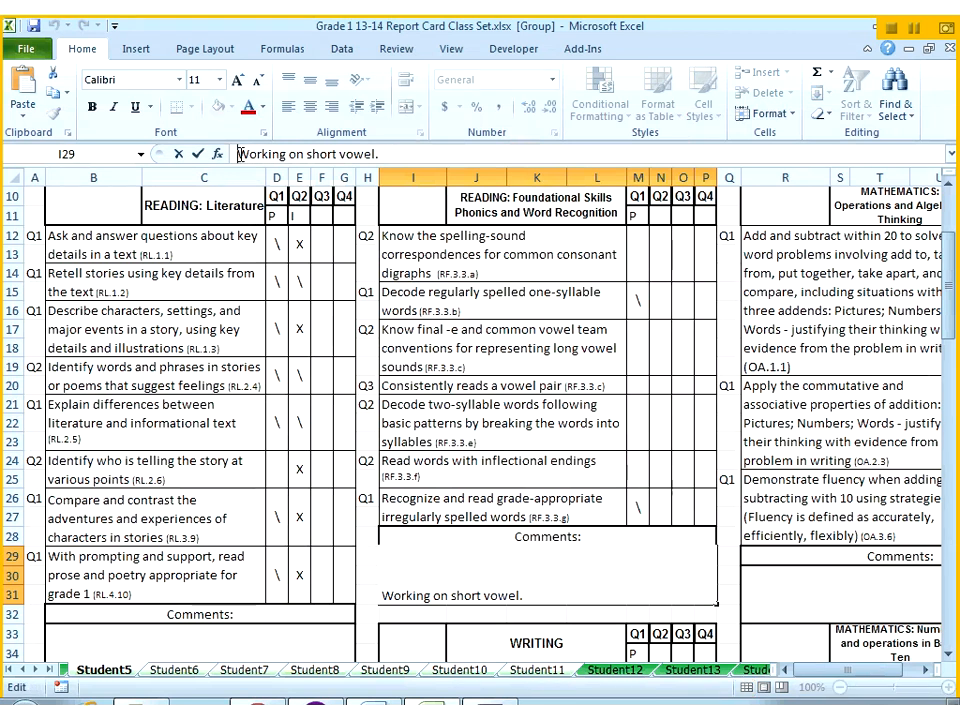
type("Q1:")
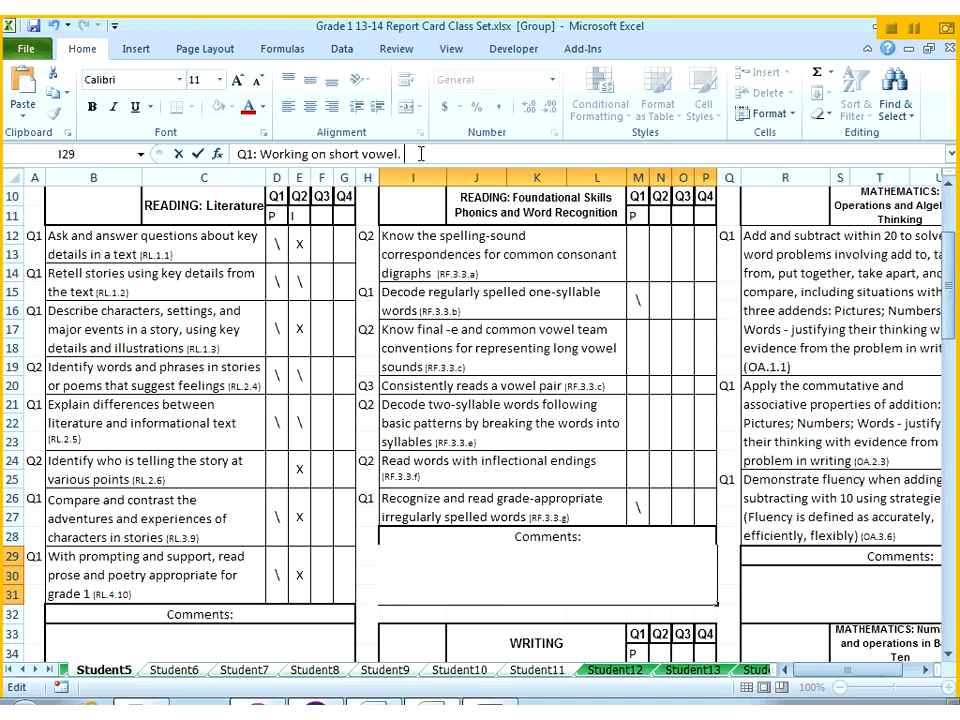
type("Q2:")
type("Long vowel")
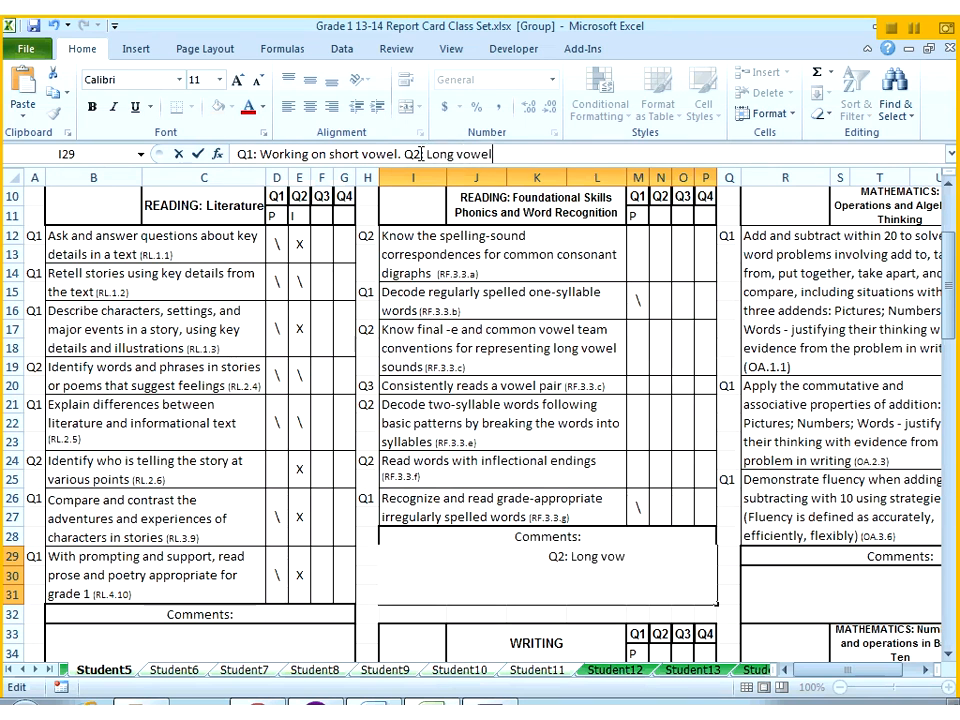
type(" sounds")
key("Return")
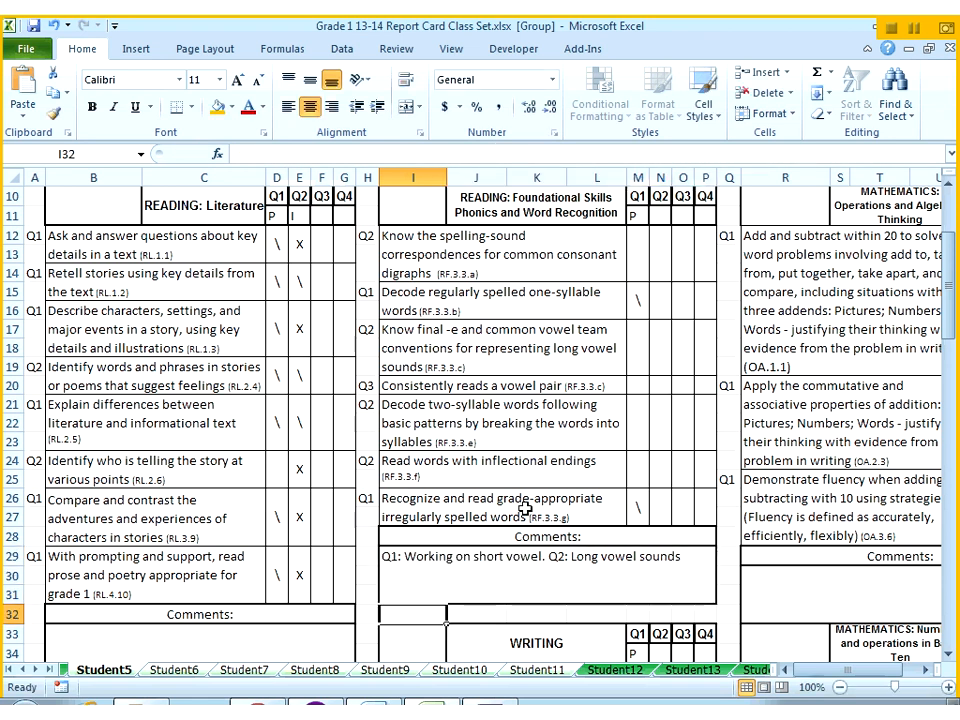
left_click(502, 578)
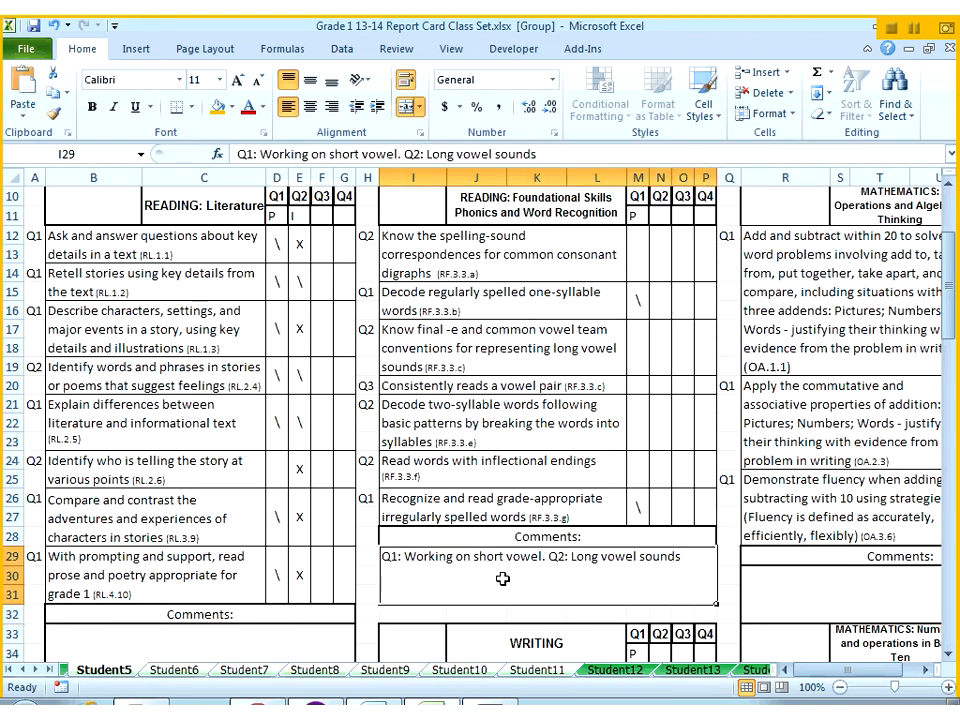
scroll(502, 578, "down", 1)
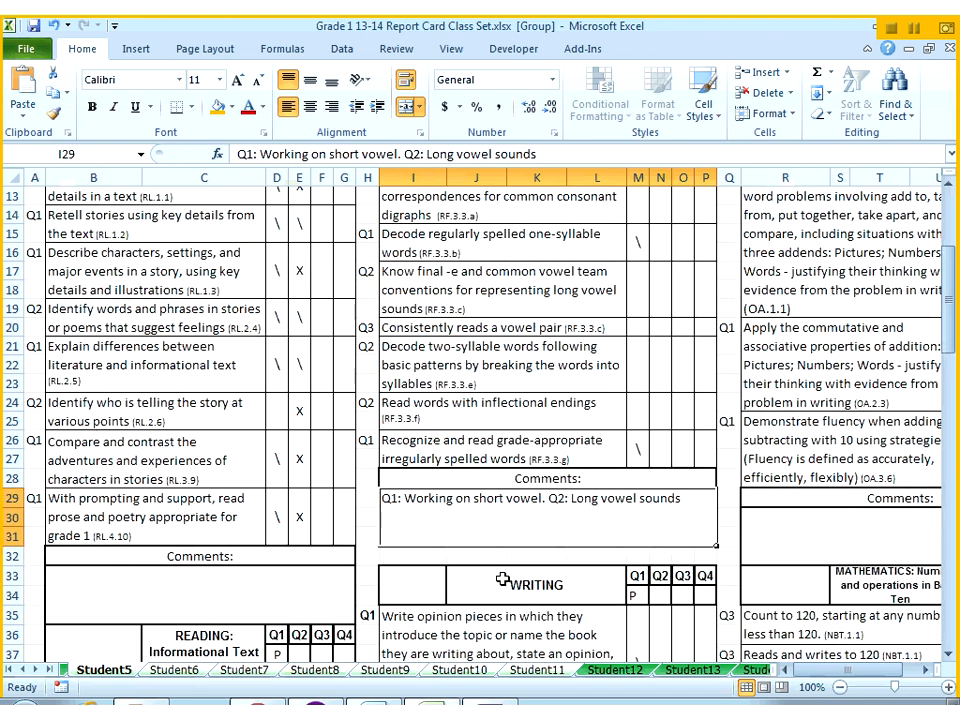
scroll(502, 579, "down", 1)
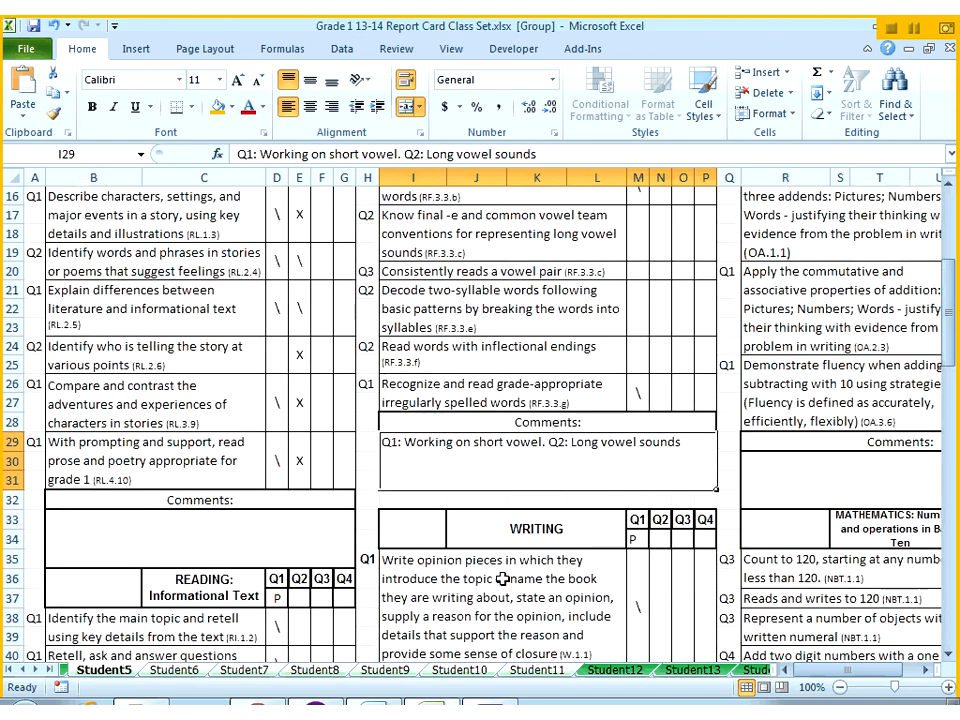
scroll(502, 578, "up", 4)
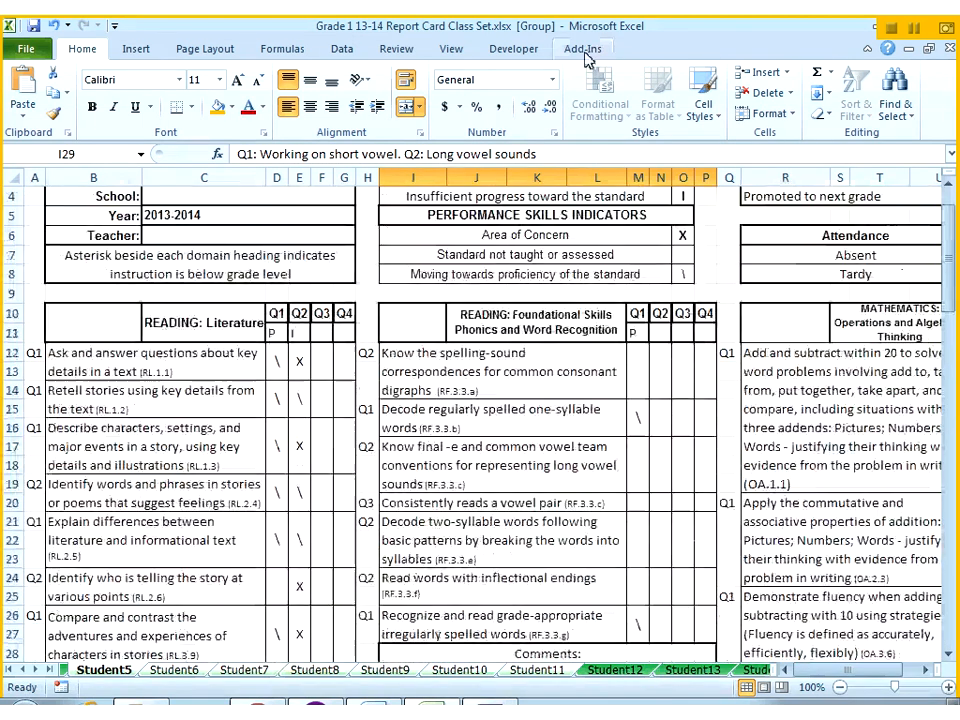
left_click(565, 154)
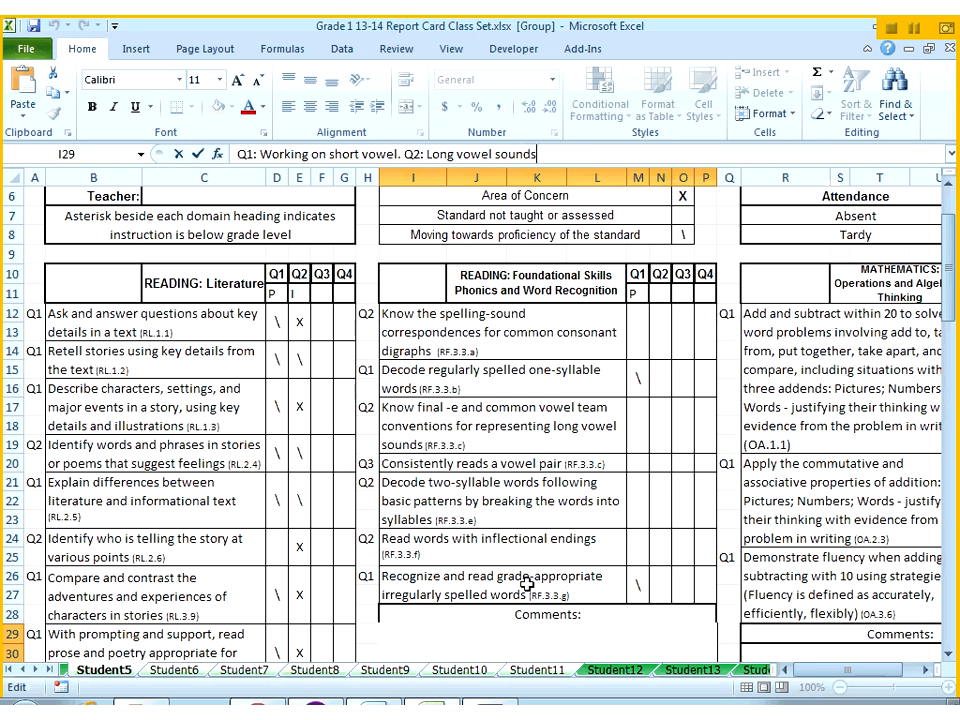
left_click(489, 614)
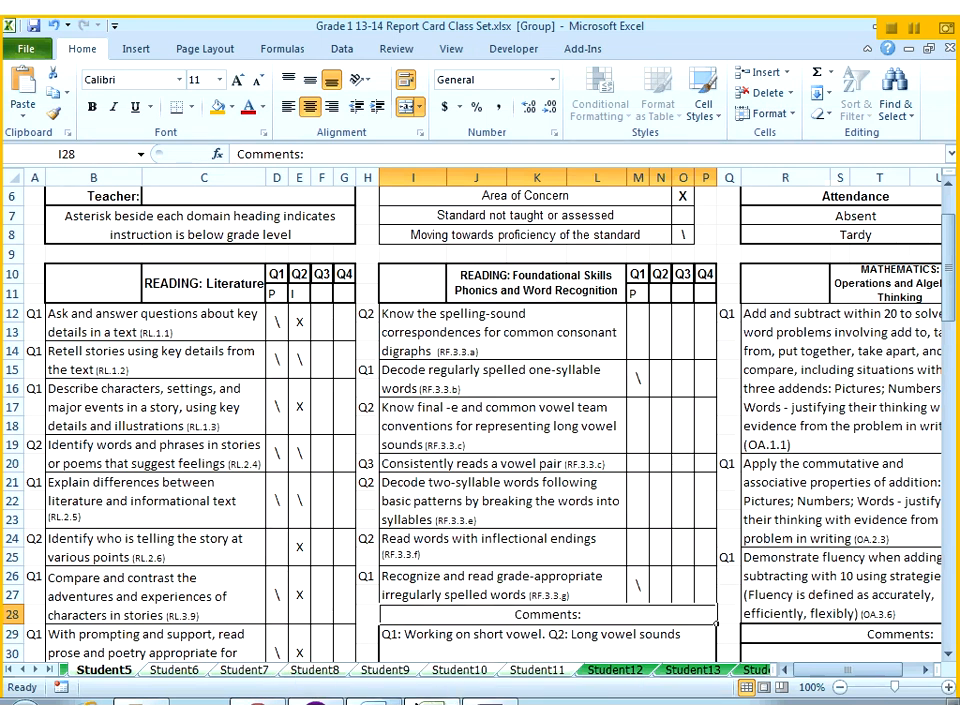
- Switch to the Word document 1 Report Card Comments Example.docx and enter "Q2:" in Student 20's Reading Literature comment cell
mouse_move(316, 703)
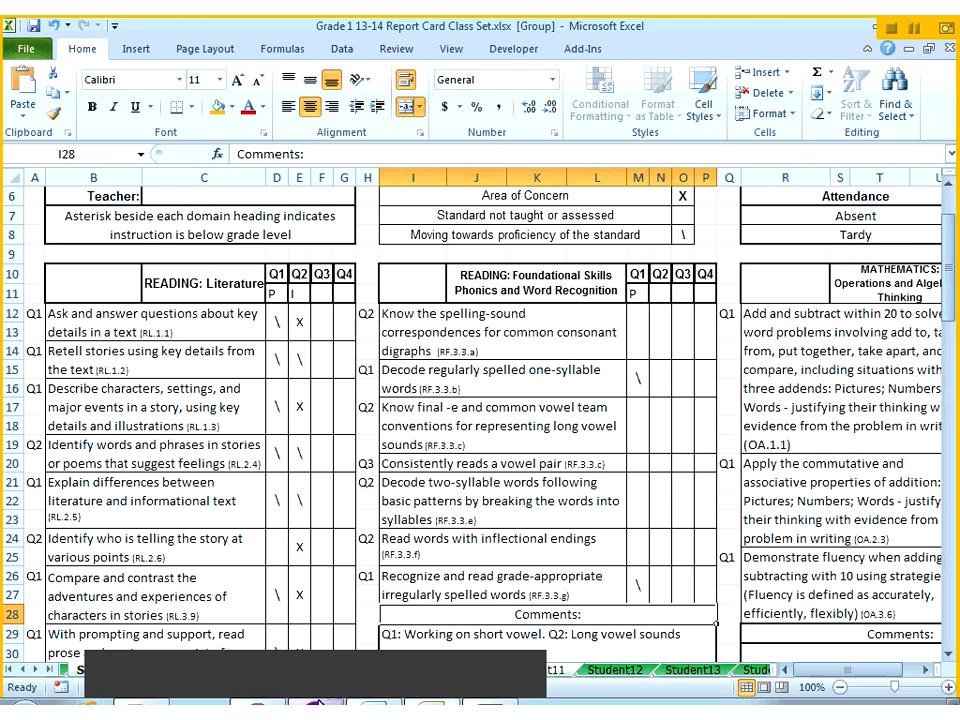
left_click(318, 703)
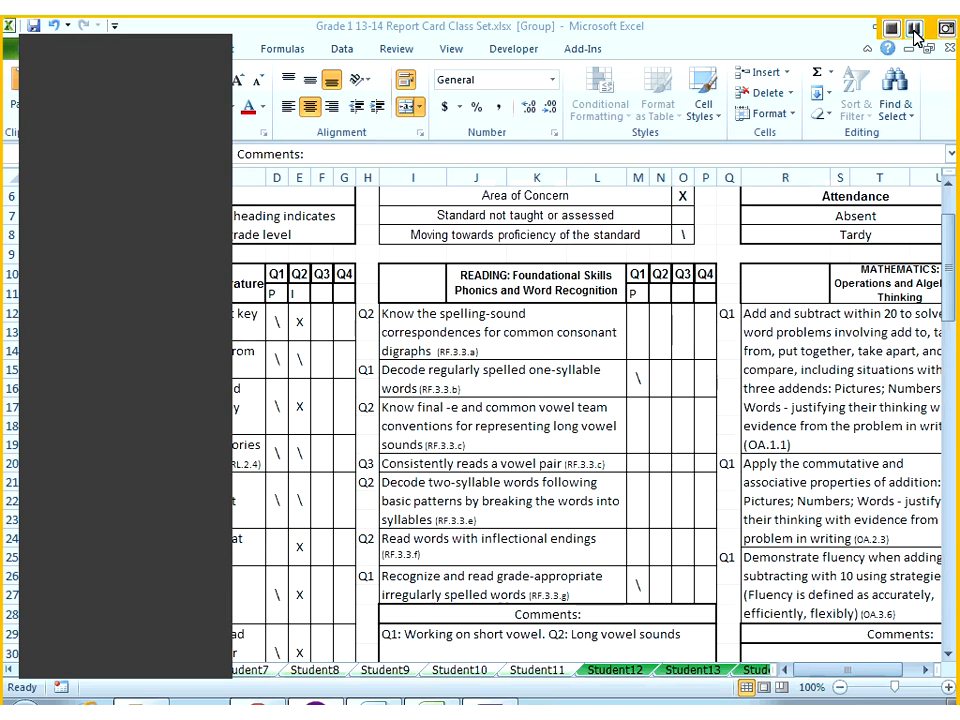
left_click(913, 31)
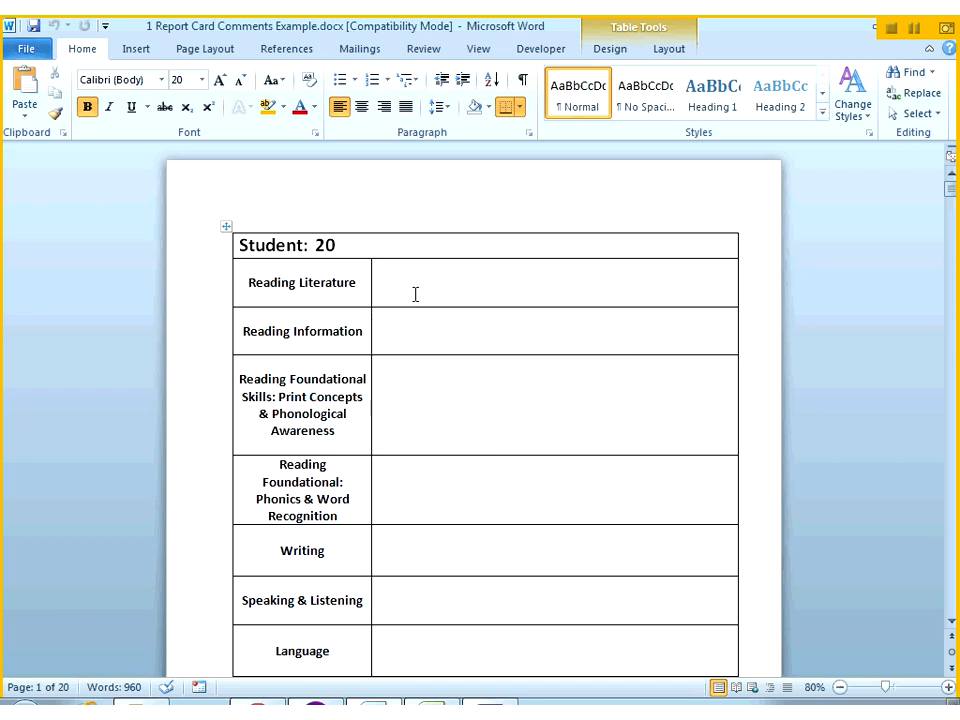
scroll(339, 311, "down", 1)
scroll(339, 339, "down", 1)
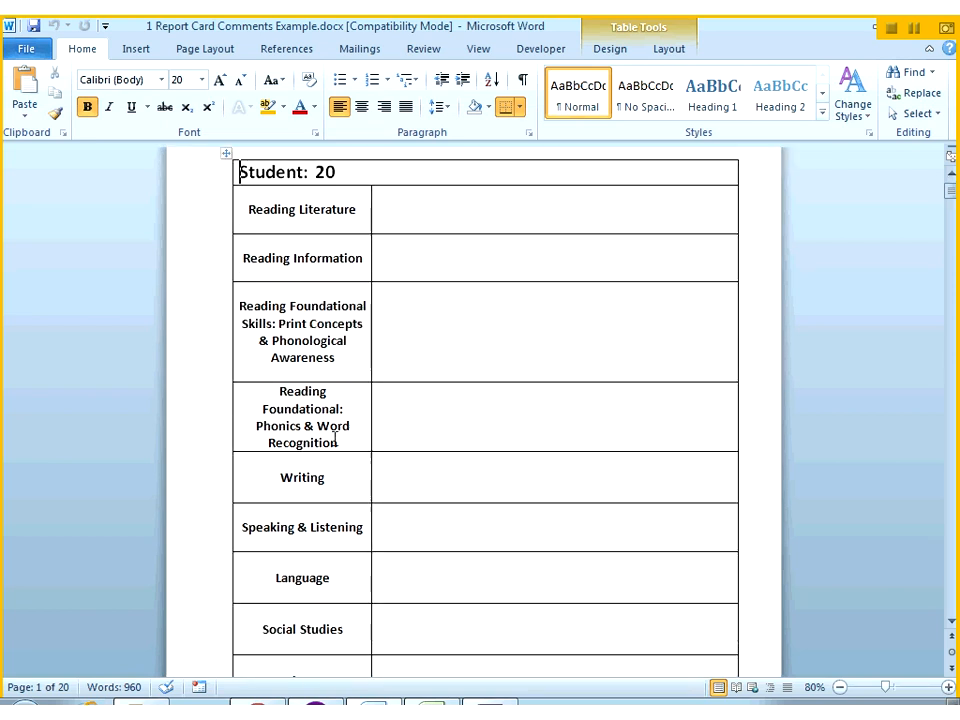
scroll(336, 440, "down", 1)
scroll(375, 386, "up", 3)
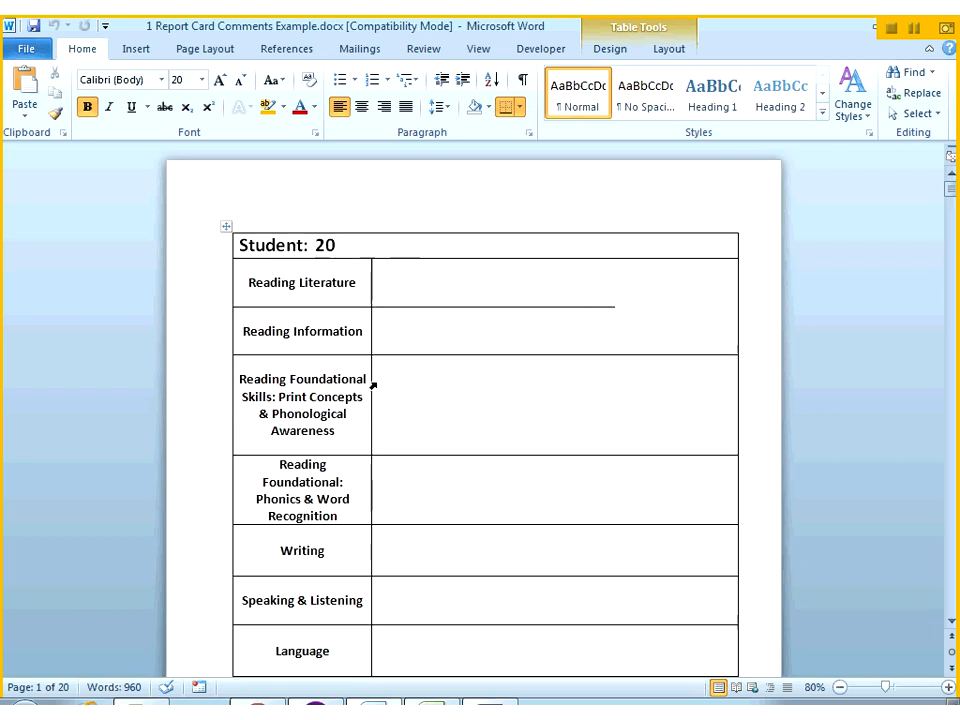
left_click(426, 274)
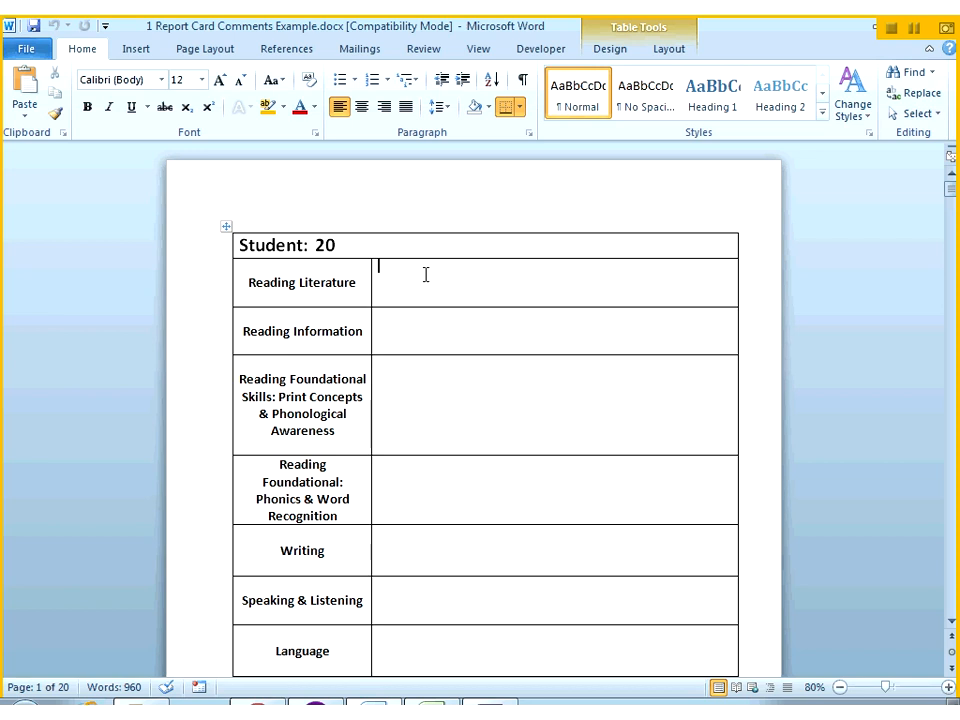
type("Q")
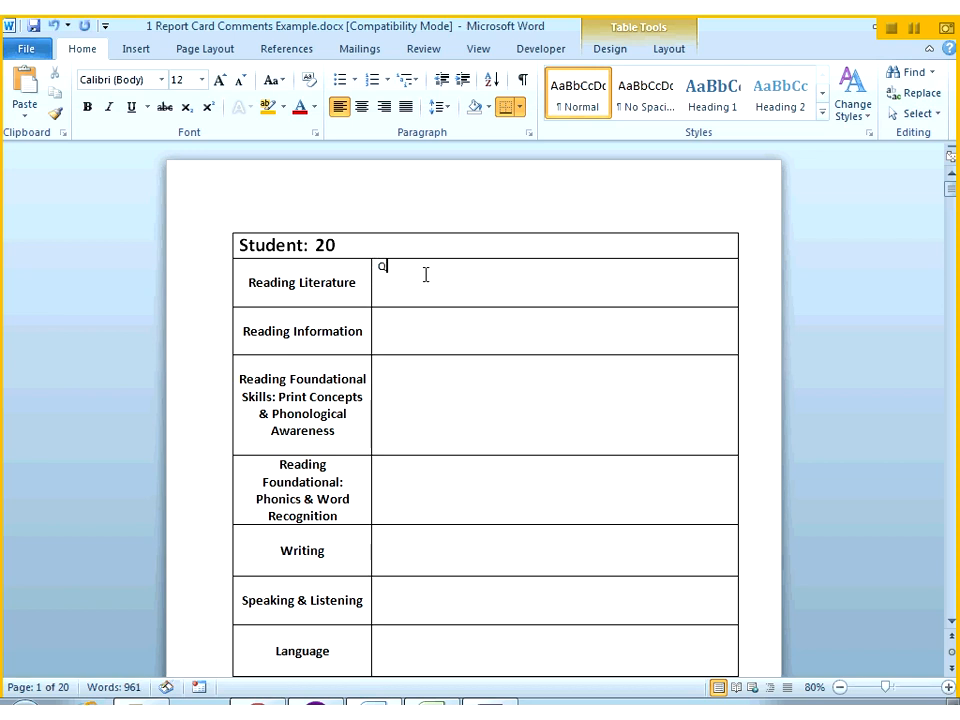
type("2:")
- Examine the per-student comment tables on the first pages and their subject rows from Reading Literature to Personal Development
scroll(463, 584, "down", 1)
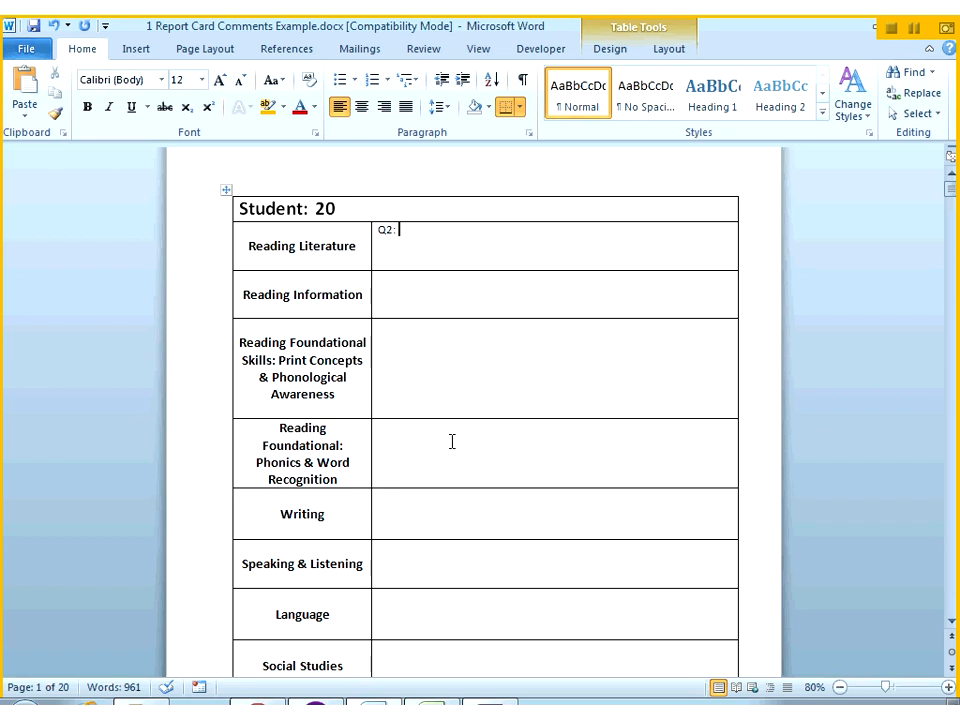
scroll(454, 587, "down", 4)
scroll(454, 588, "down", 8)
scroll(454, 587, "down", 10)
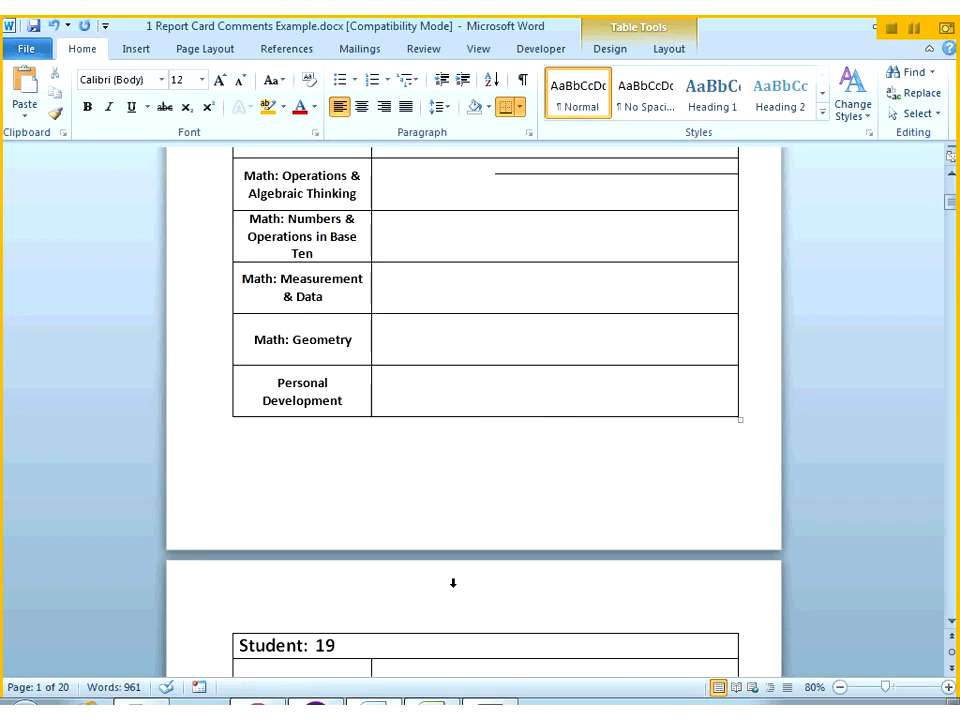
scroll(454, 587, "down", 12)
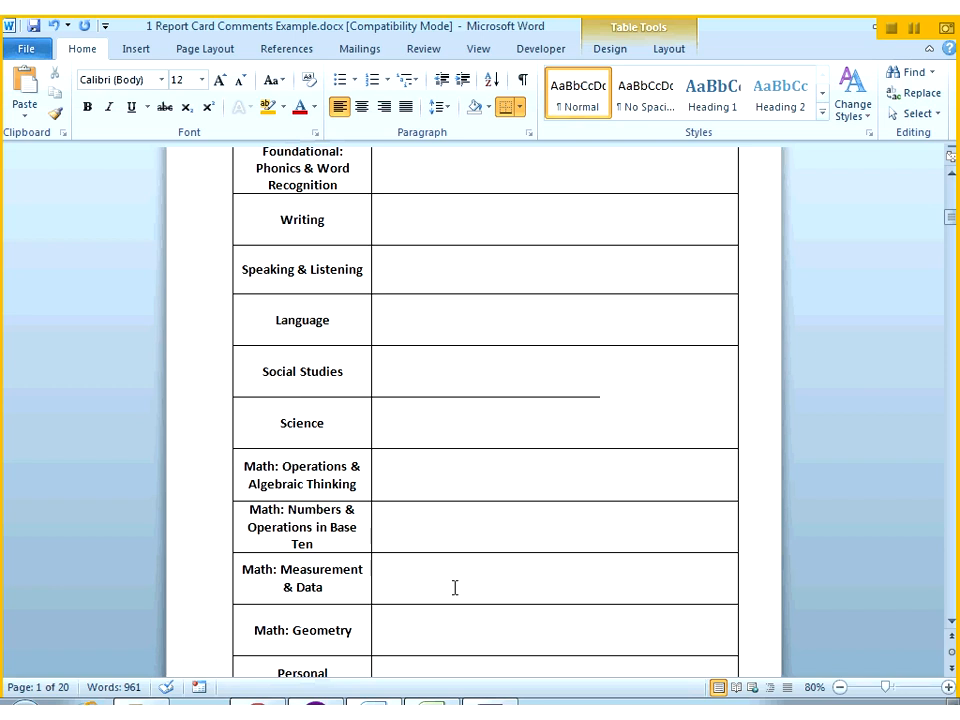
scroll(454, 587, "up", 10)
scroll(454, 587, "down", 7)
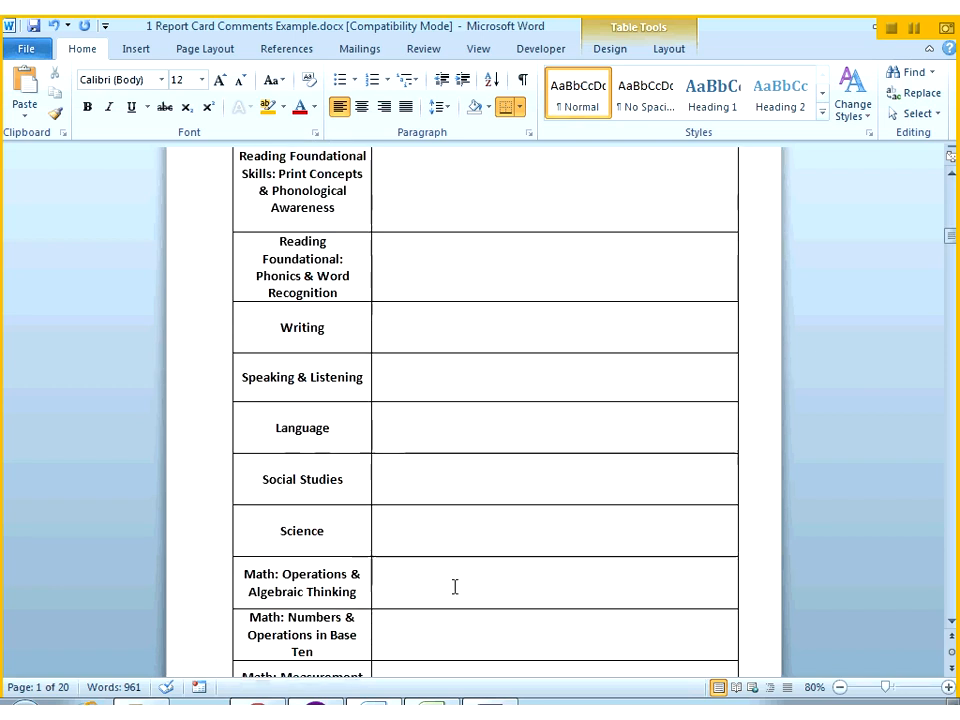
scroll(454, 587, "down", 10)
scroll(454, 578, "up", 5)
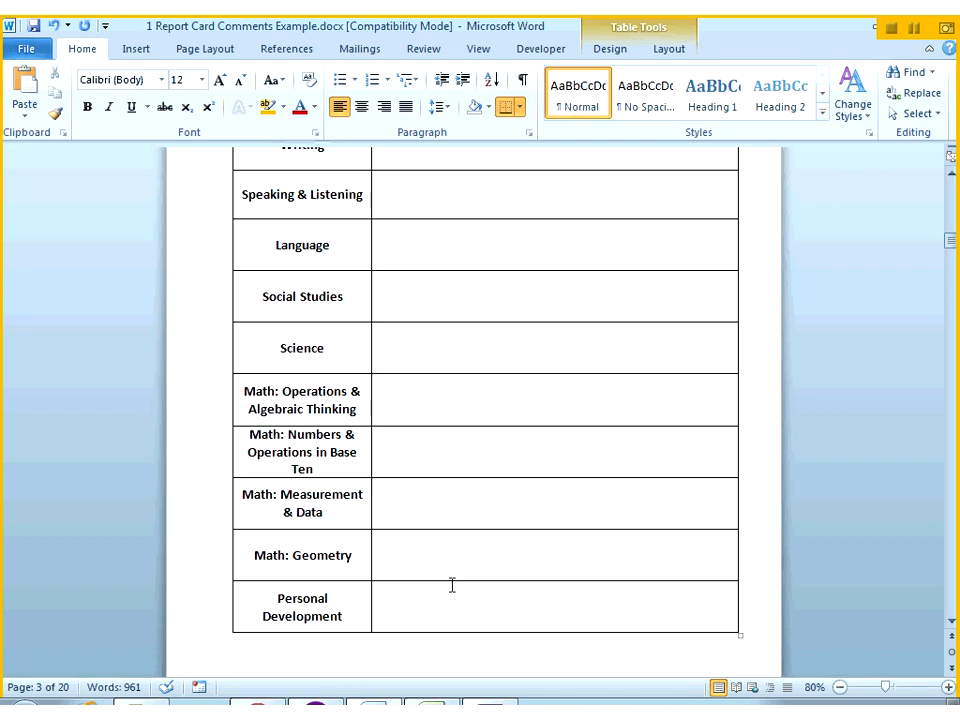
scroll(452, 585, "up", 15)
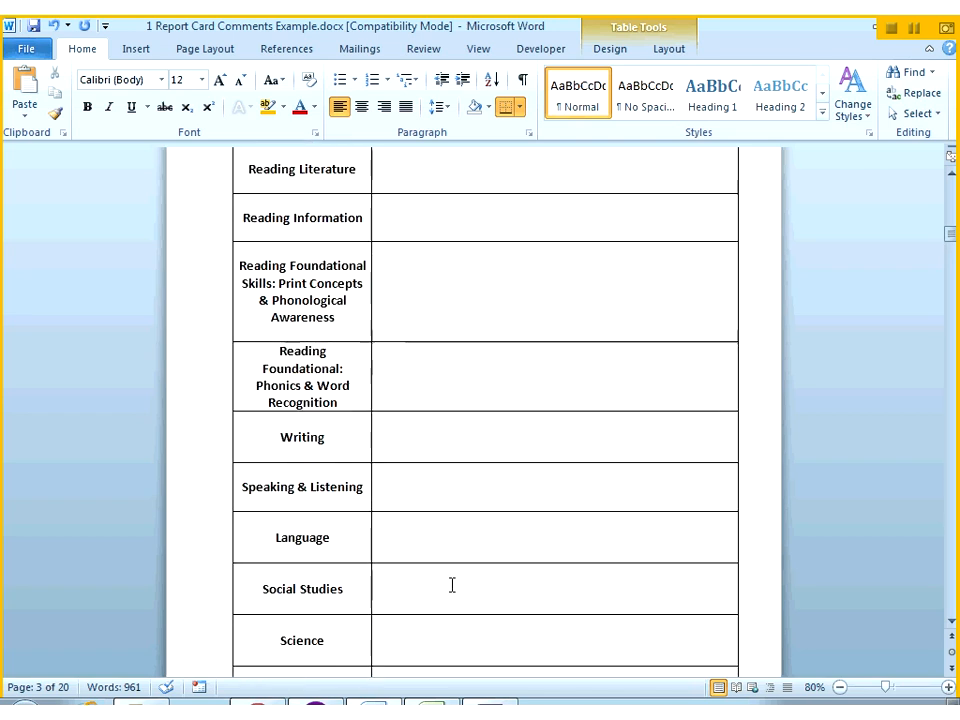
scroll(452, 585, "up", 19)
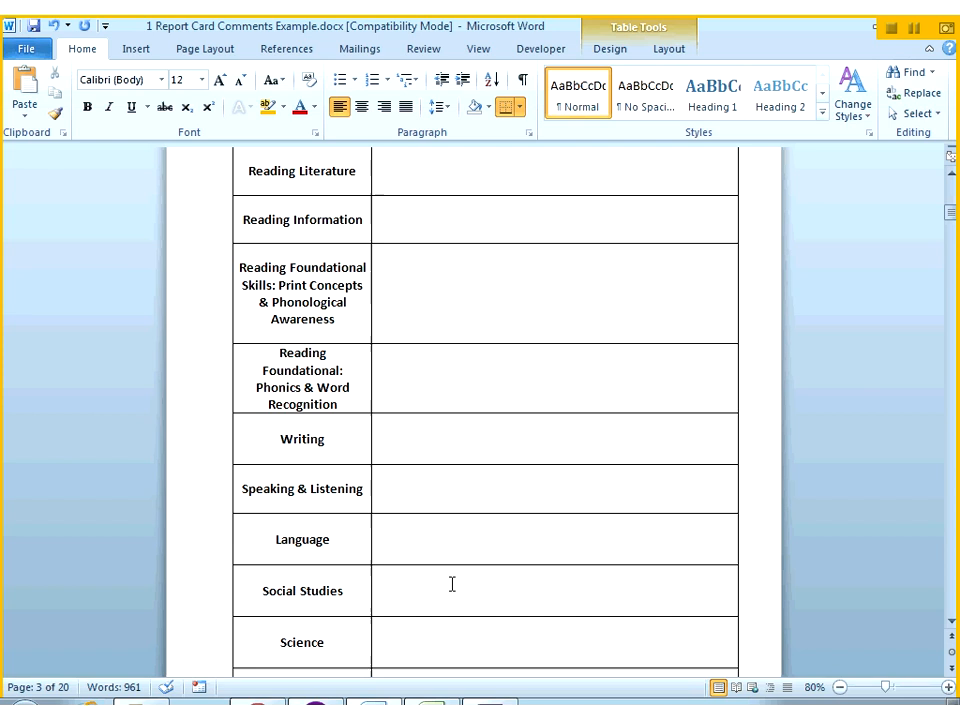
scroll(452, 585, "up", 2)
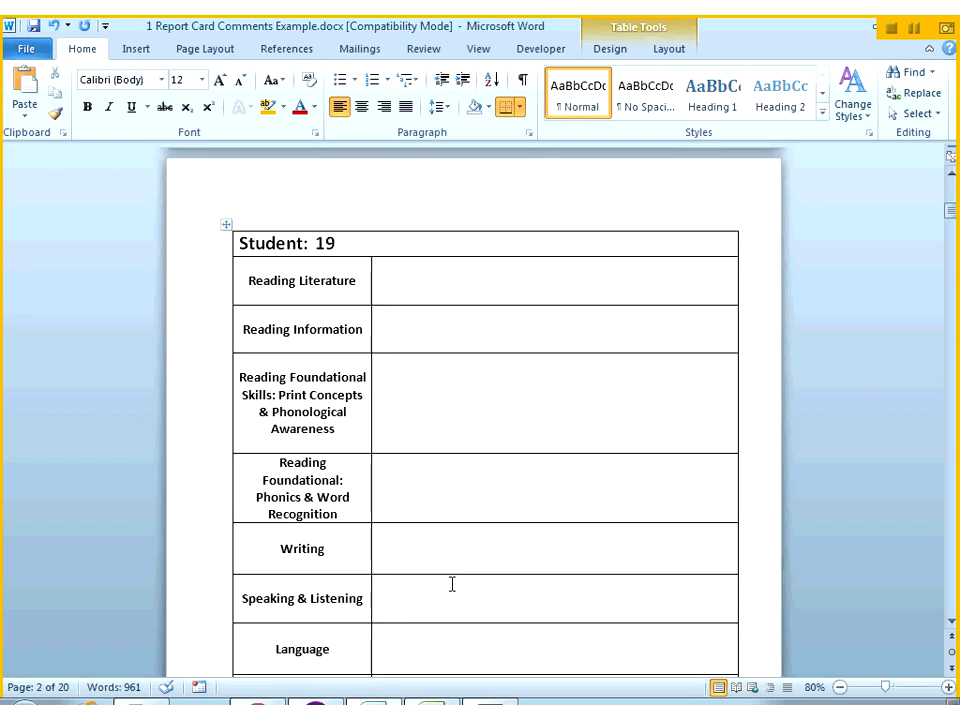
scroll(452, 585, "up", 4)
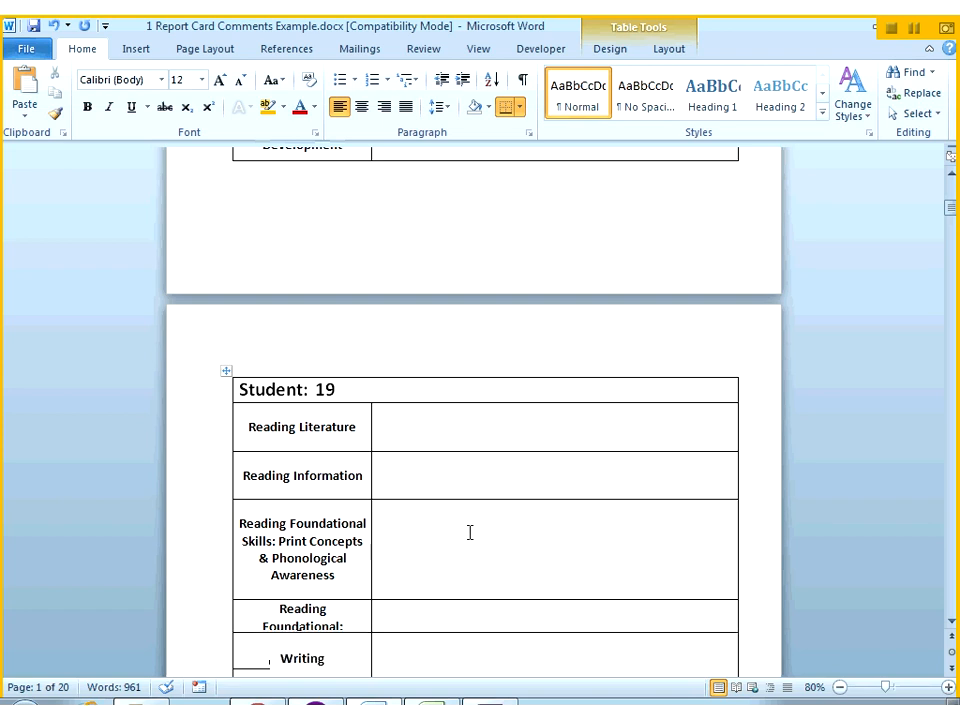
scroll(469, 532, "down", 5)
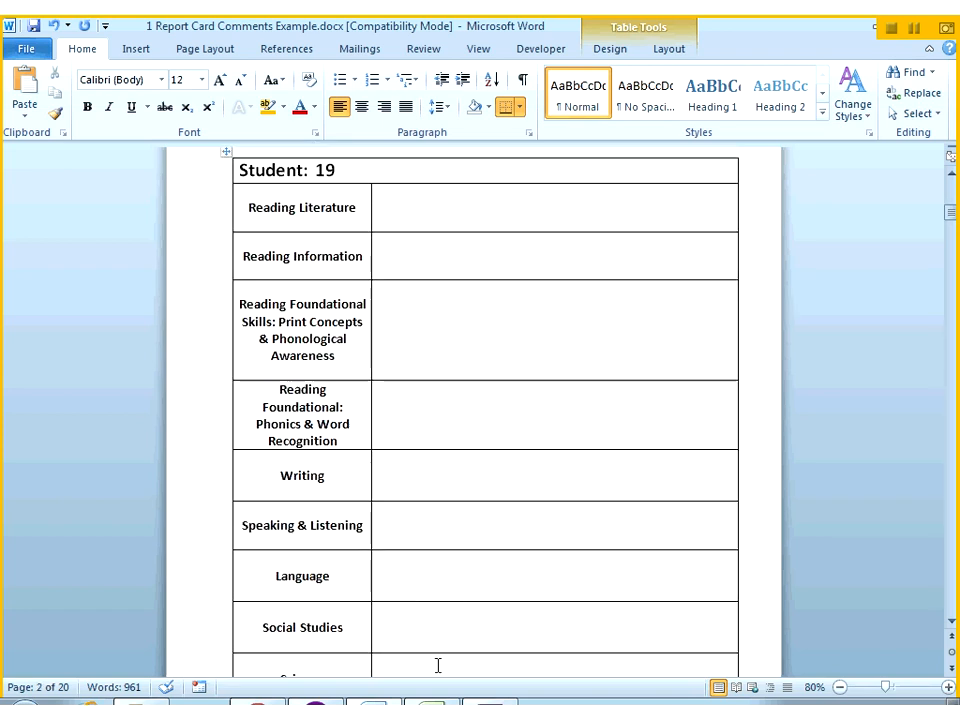